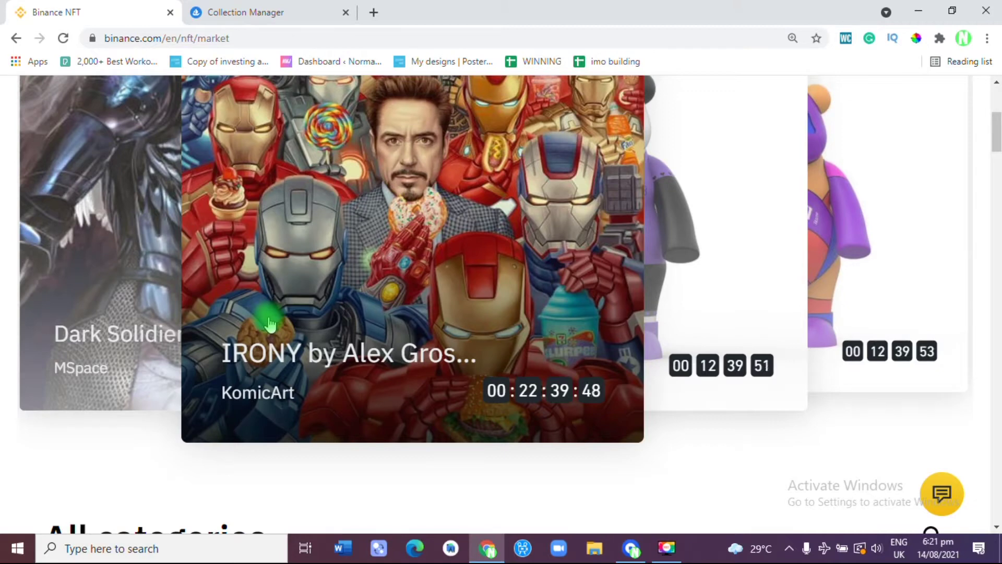
- Switch to the OpenSea Collection Manager tab and go to the OpenSea homepage
{"action": "left_click", "coordinate": [238, 12]}
{"action": "left_click", "coordinate": [59, 108]}
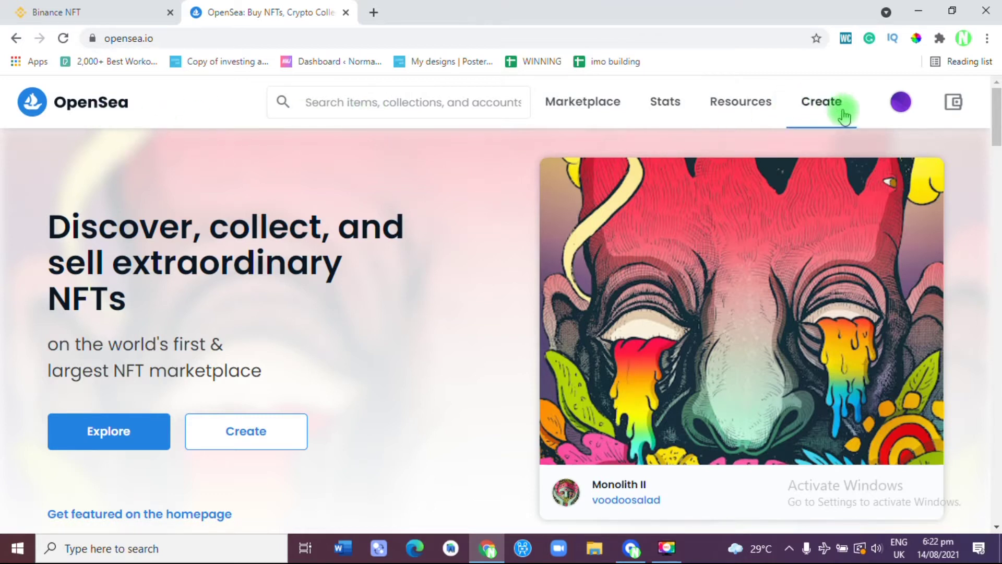
- Log out of the OpenSea account and start creating a new item
{"action": "mouse_move", "coordinate": [895, 103]}
{"action": "left_click", "coordinate": [806, 304]}
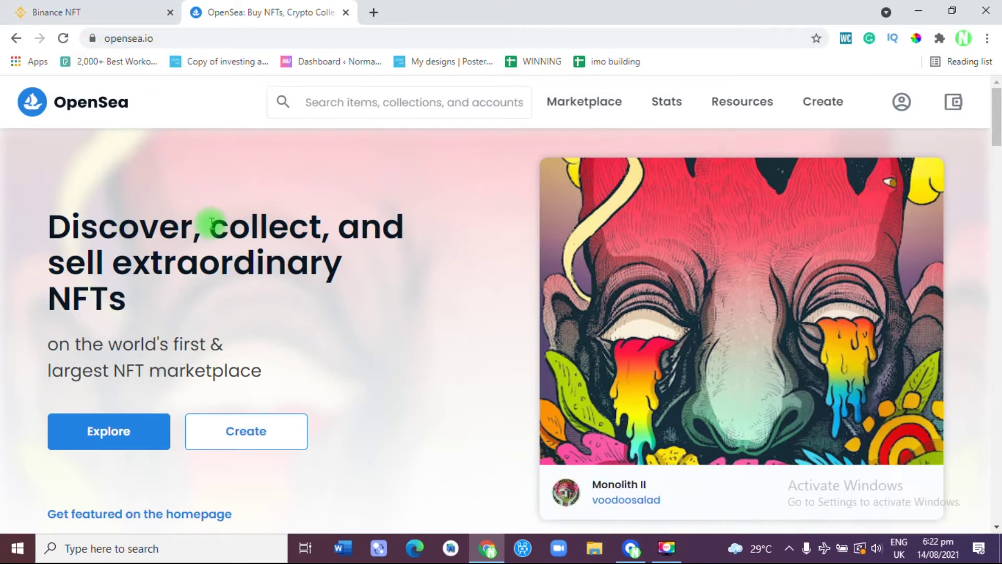
{"action": "left_click", "coordinate": [272, 429]}
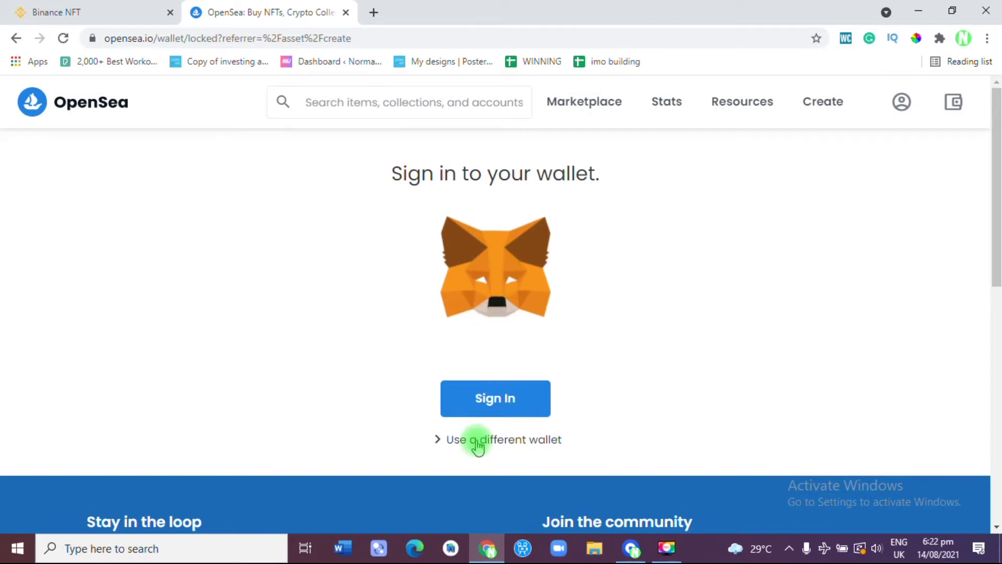
- Expand the other wallet options and choose Coinbase Wallet for signing in
{"action": "left_click", "coordinate": [477, 437]}
{"action": "scroll", "coordinate": [988, 195], "scroll_direction": "down", "scroll_amount": 4}
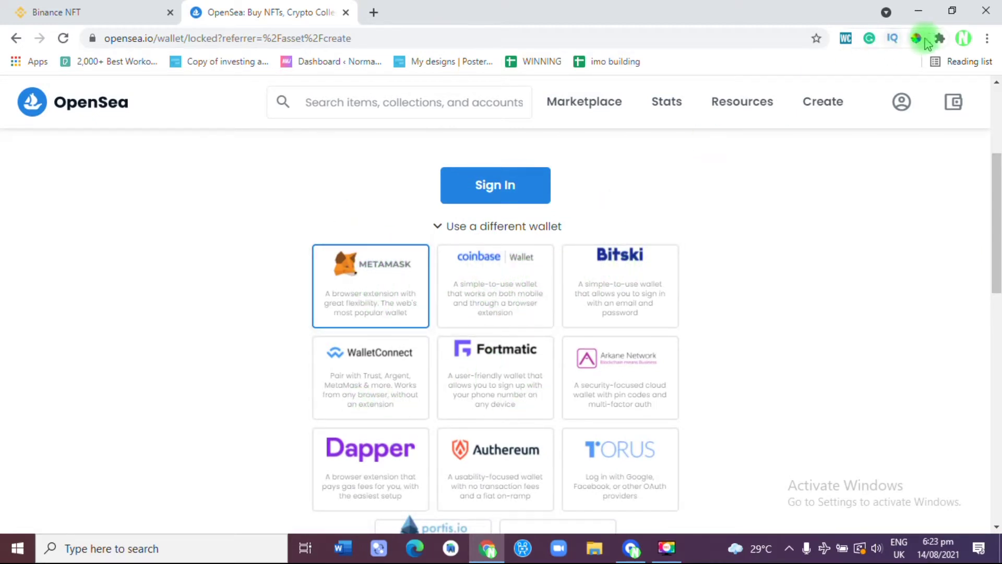
{"action": "left_click", "coordinate": [936, 40]}
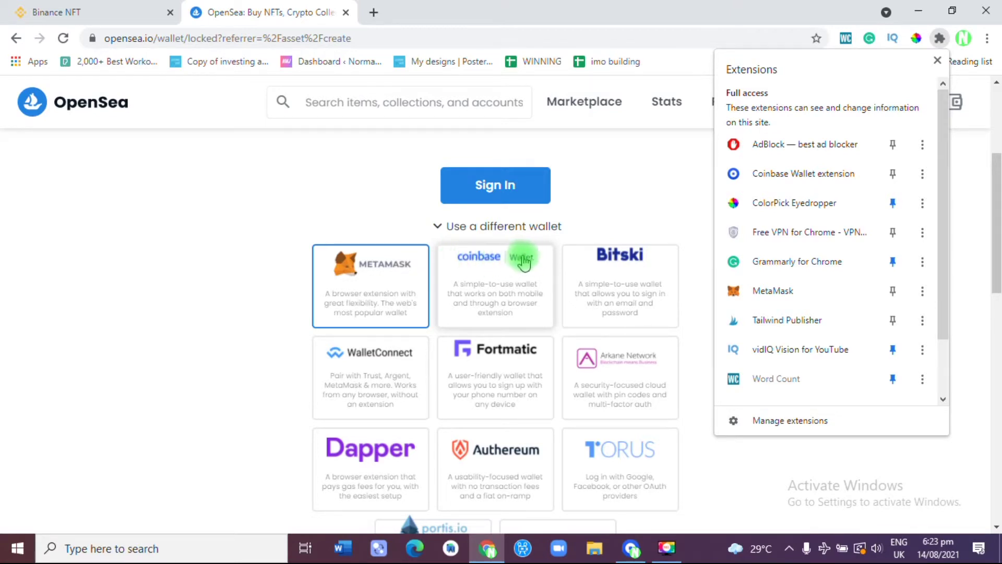
{"action": "left_click", "coordinate": [515, 307]}
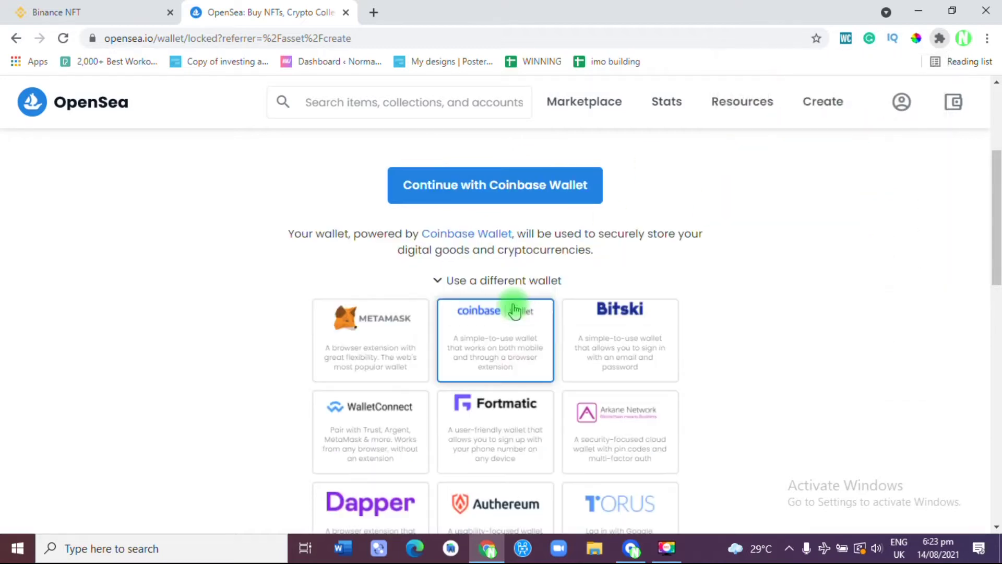
- Continue with Coinbase Wallet, resetting its connection, to sign in and reach Create new item
{"action": "left_click", "coordinate": [551, 187]}
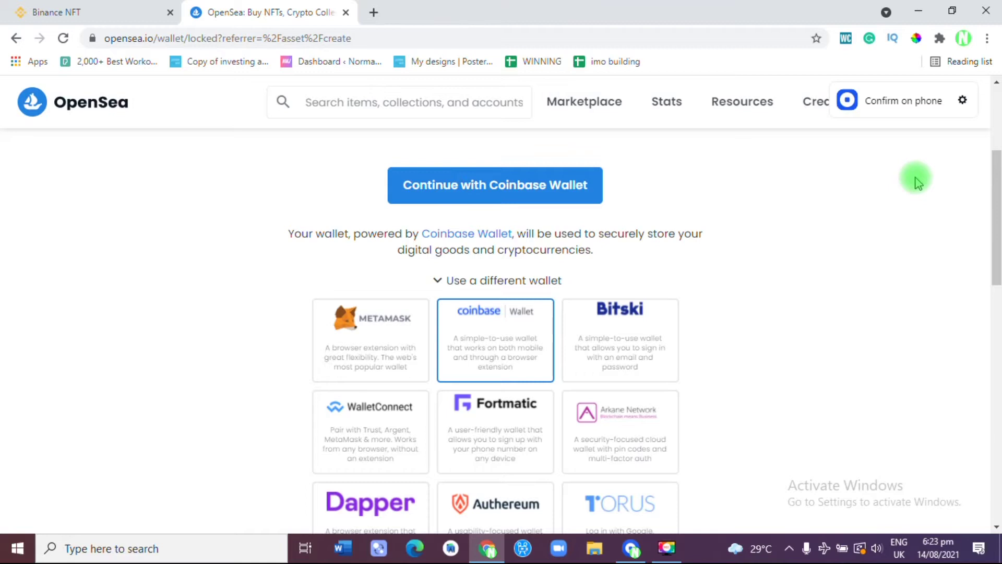
{"action": "mouse_move", "coordinate": [917, 179]}
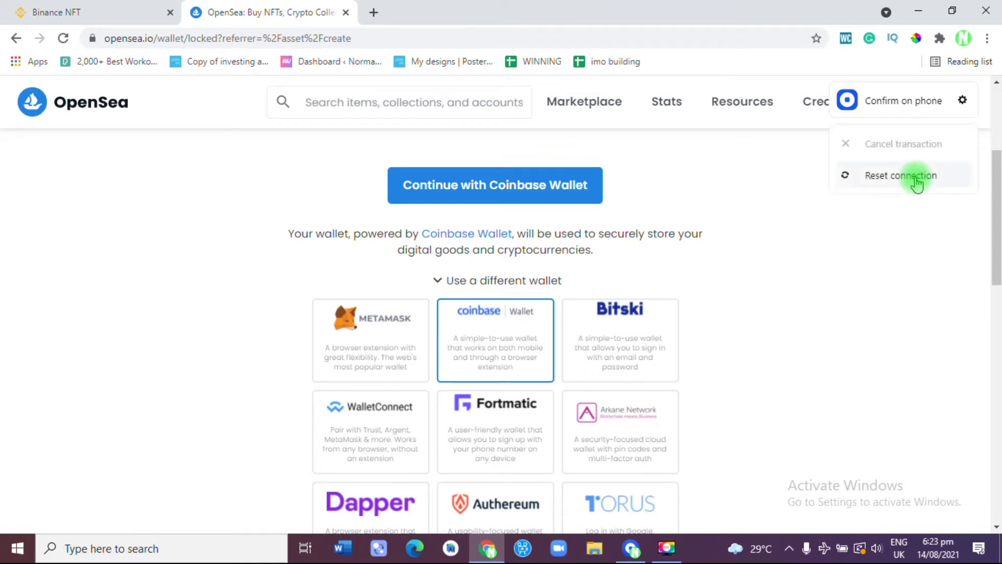
{"action": "left_click", "coordinate": [916, 179]}
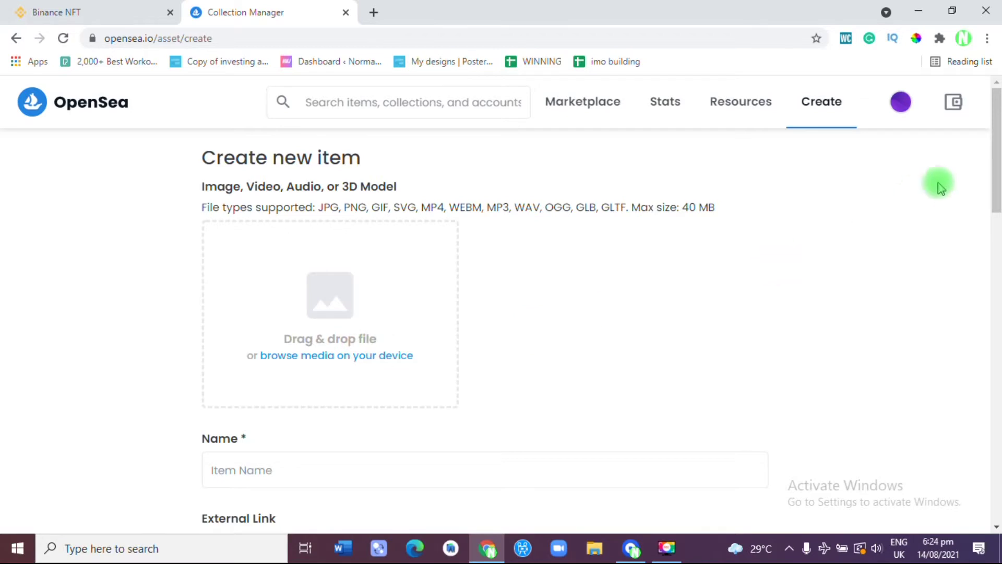
{"action": "mouse_move", "coordinate": [996, 159]}
{"action": "left_mouse_down"}
{"action": "mouse_move", "coordinate": [997, 451]}
{"action": "mouse_move", "coordinate": [997, 157]}
{"action": "left_mouse_up"}
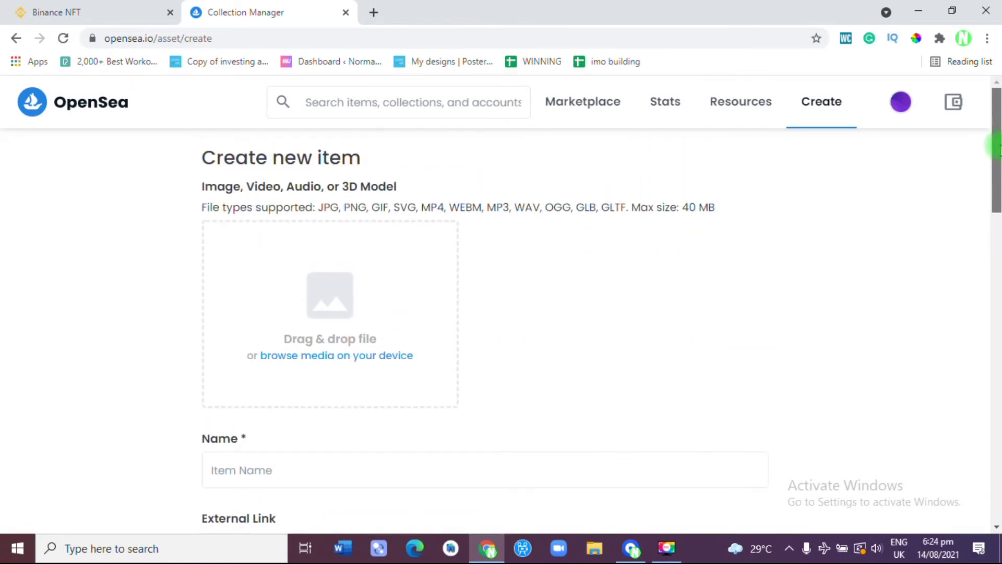
- Open OpenSea's Marketplace link in a new tab, then add another blank tab
{"action": "right_click", "coordinate": [610, 111]}
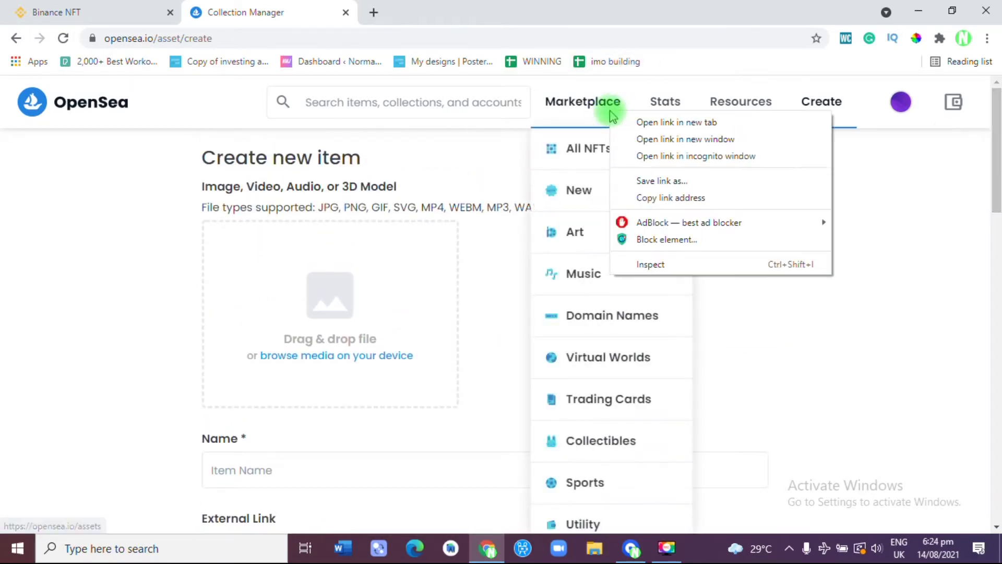
{"action": "left_click", "coordinate": [638, 123]}
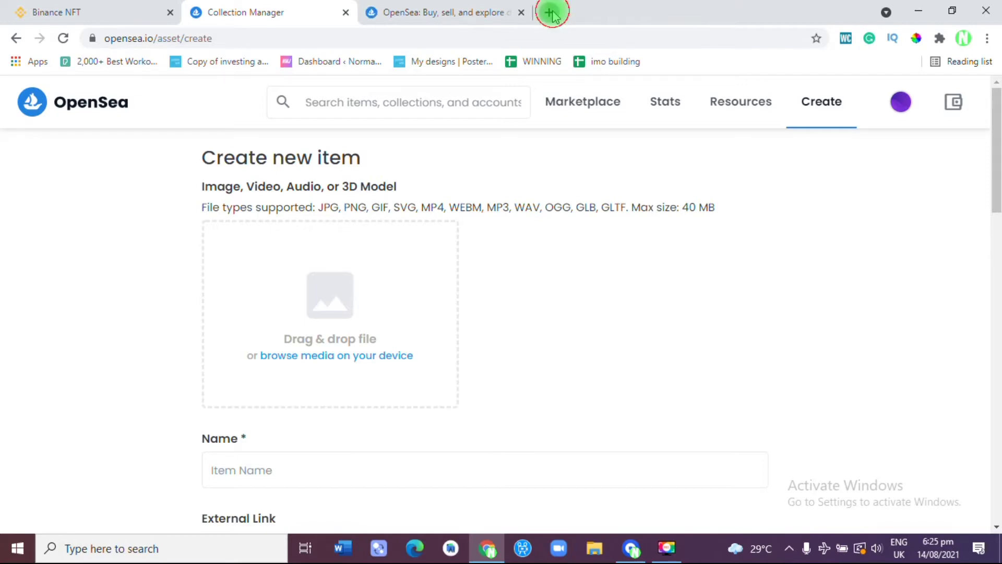
{"action": "left_click", "coordinate": [553, 13]}
- Open the LunaPic online photo editor from the address-bar suggestion
{"action": "type", "text": "livescore.com"}
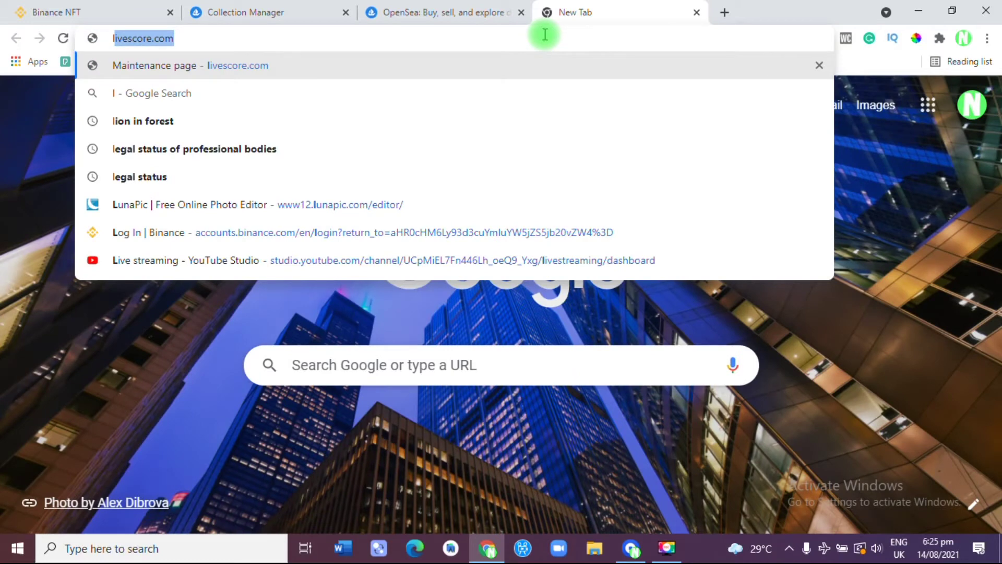
{"action": "left_click", "coordinate": [311, 204]}
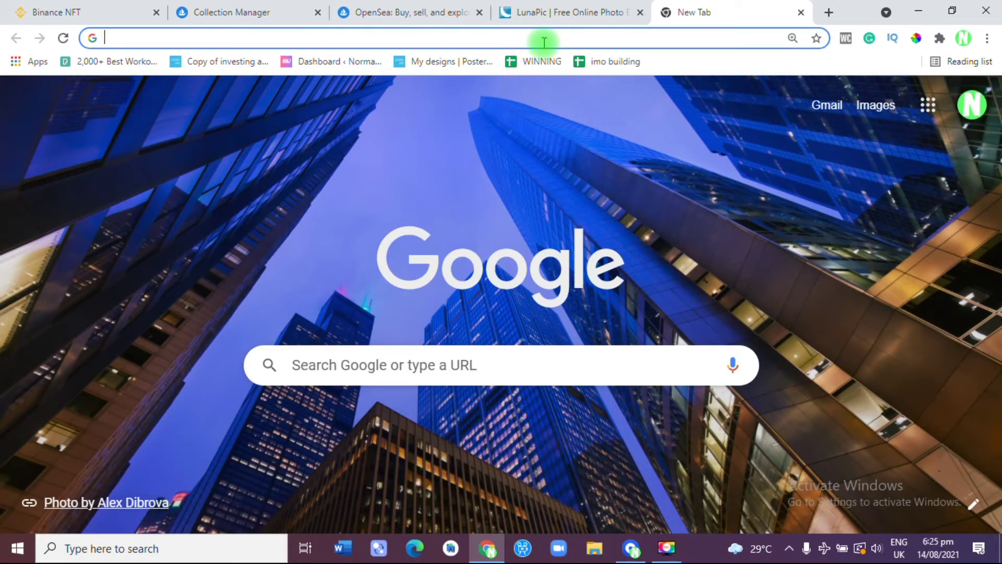
{"action": "type", "text": "l"}
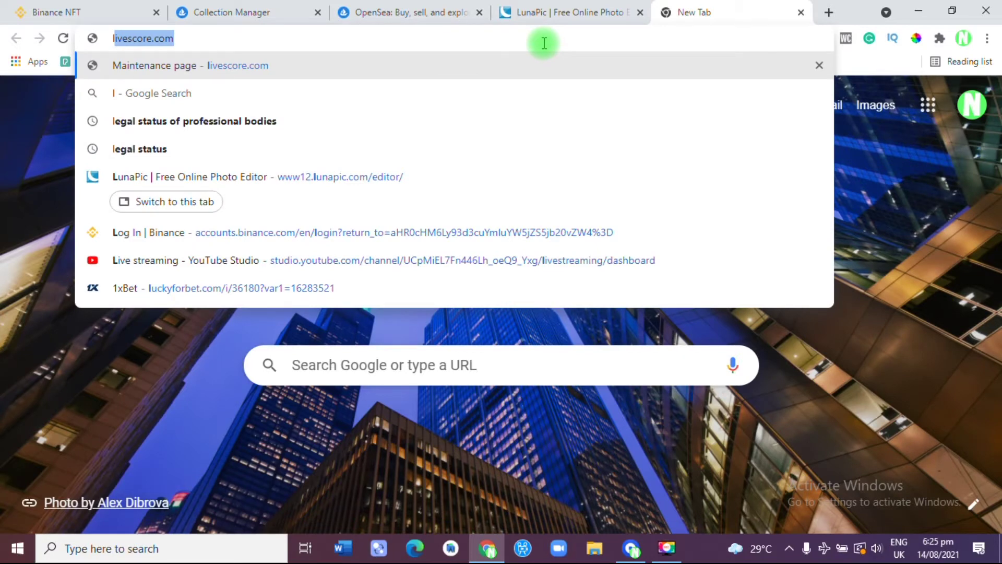
{"action": "key", "text": "BackSpace"}
{"action": "key", "text": "BackSpace"}
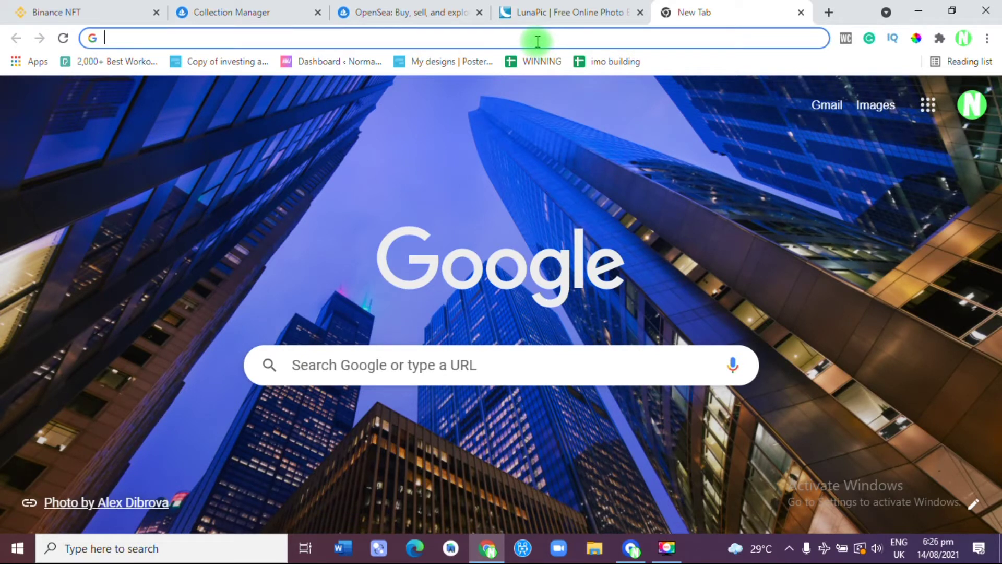
- Search Google for 'Iron man' and show the image results
{"action": "type", "text": "Irons"}
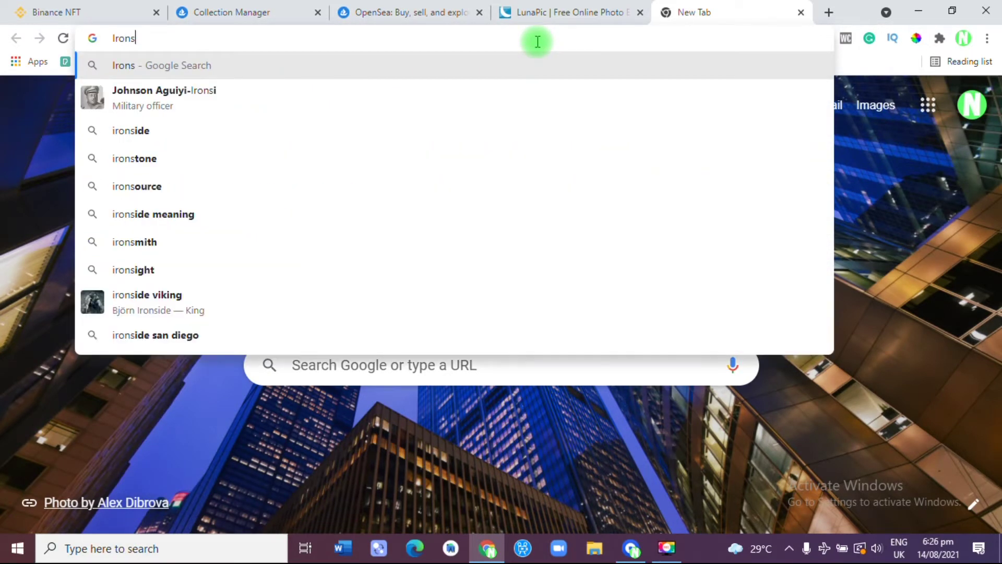
{"action": "key", "text": "BackSpace"}
{"action": "type", "text": "man"}
{"action": "key", "text": "Return"}
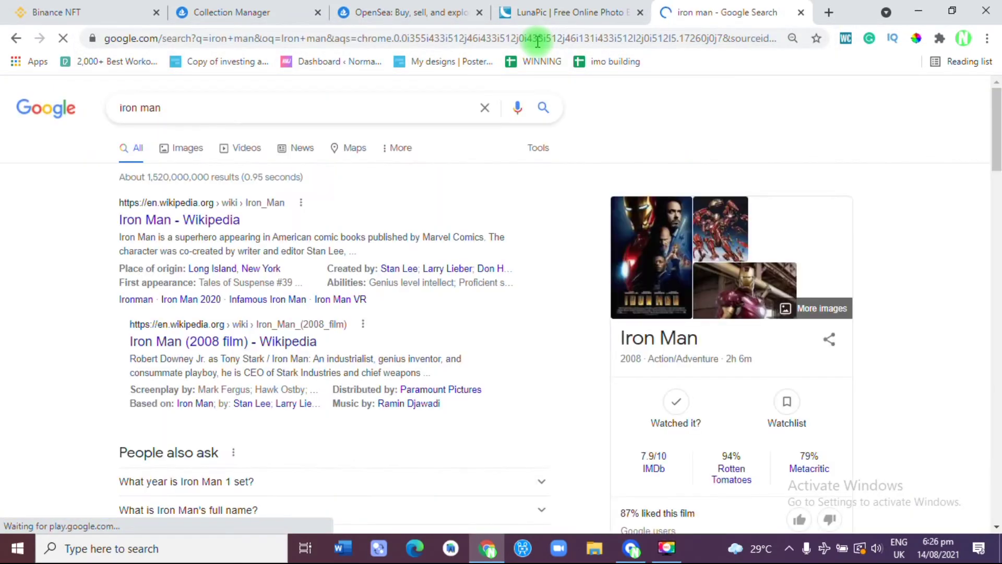
{"action": "left_click", "coordinate": [183, 148]}
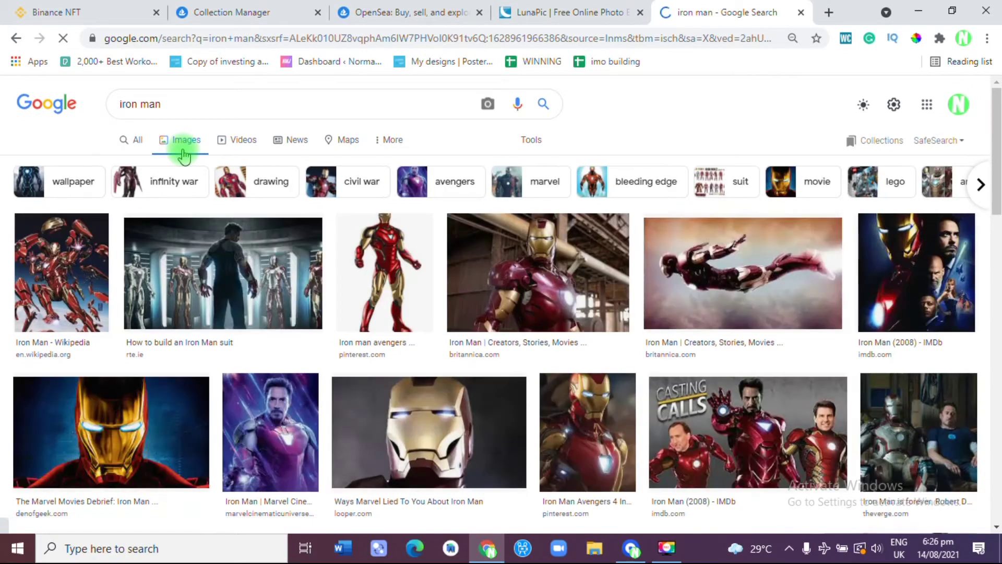
- Preview the gold Iron Man helmet image from the Google Images results
{"action": "left_click_drag", "start_coordinate": [998, 105], "coordinate": [997, 135]}
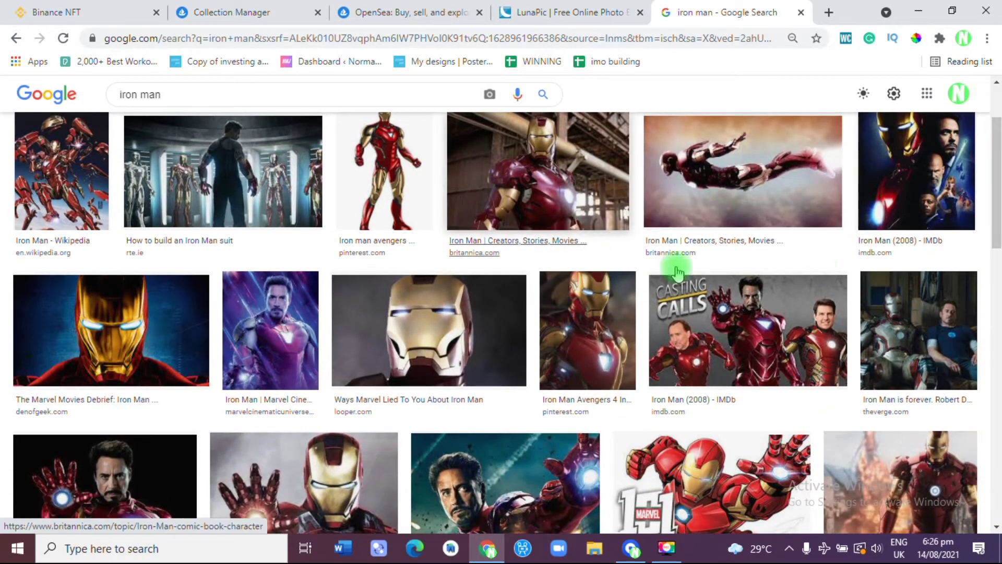
{"action": "left_click_drag", "start_coordinate": [993, 134], "coordinate": [997, 94]}
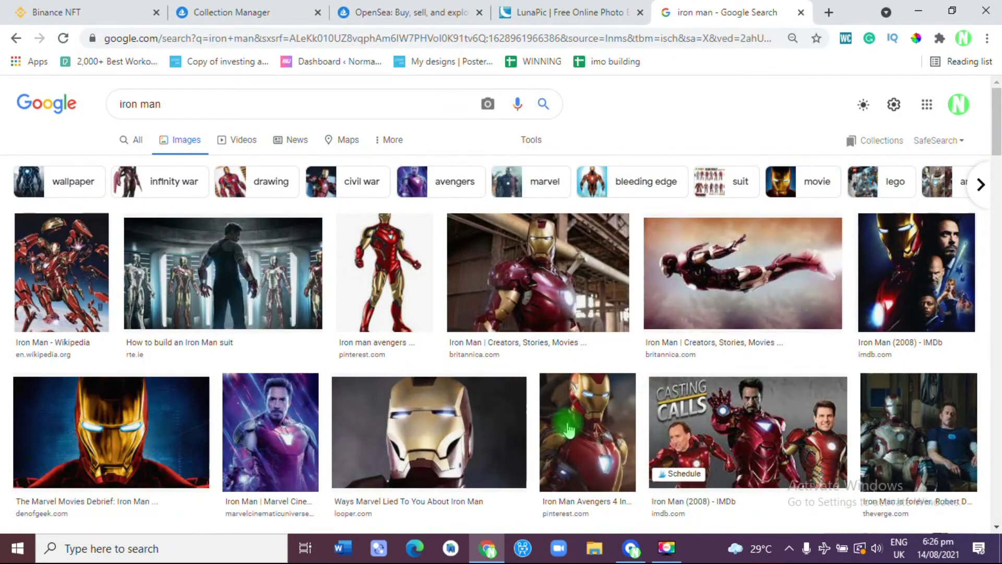
{"action": "left_click", "coordinate": [400, 435]}
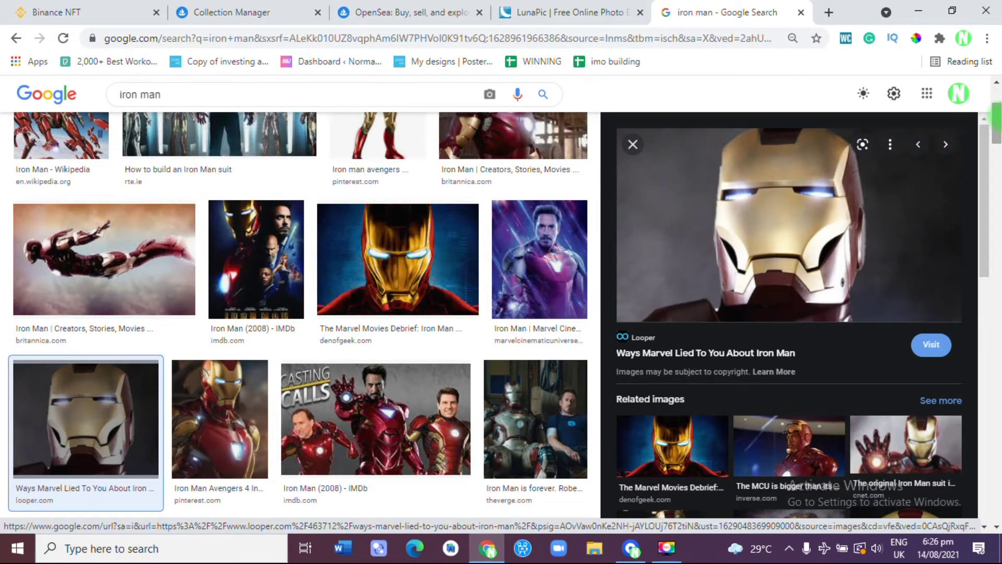
{"action": "mouse_move", "coordinate": [985, 152]}
{"action": "left_mouse_down"}
{"action": "mouse_move", "coordinate": [978, 206]}
{"action": "mouse_move", "coordinate": [993, 360]}
{"action": "mouse_move", "coordinate": [989, 135]}
{"action": "left_mouse_up"}
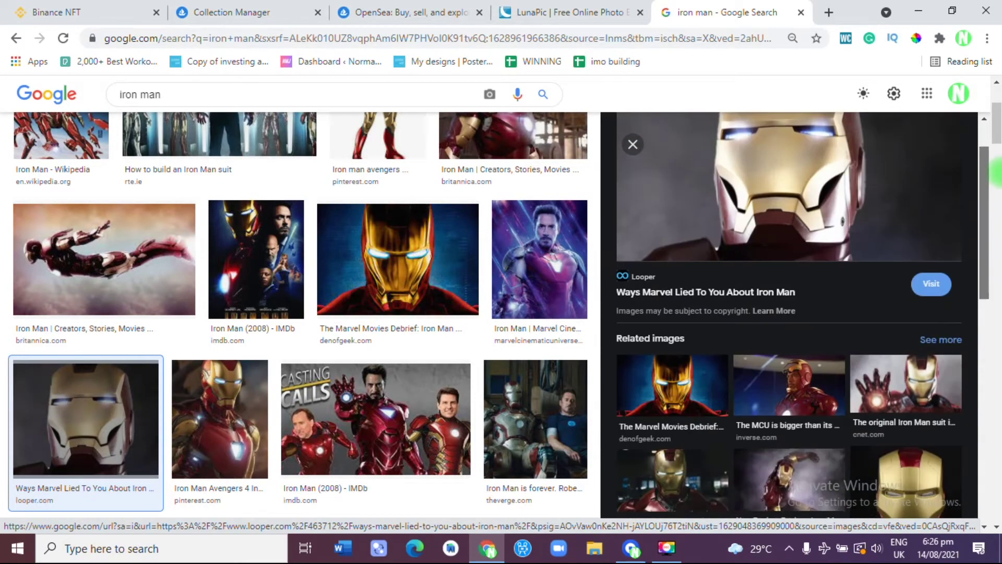
{"action": "scroll", "coordinate": [870, 178], "scroll_direction": "up", "scroll_amount": 2}
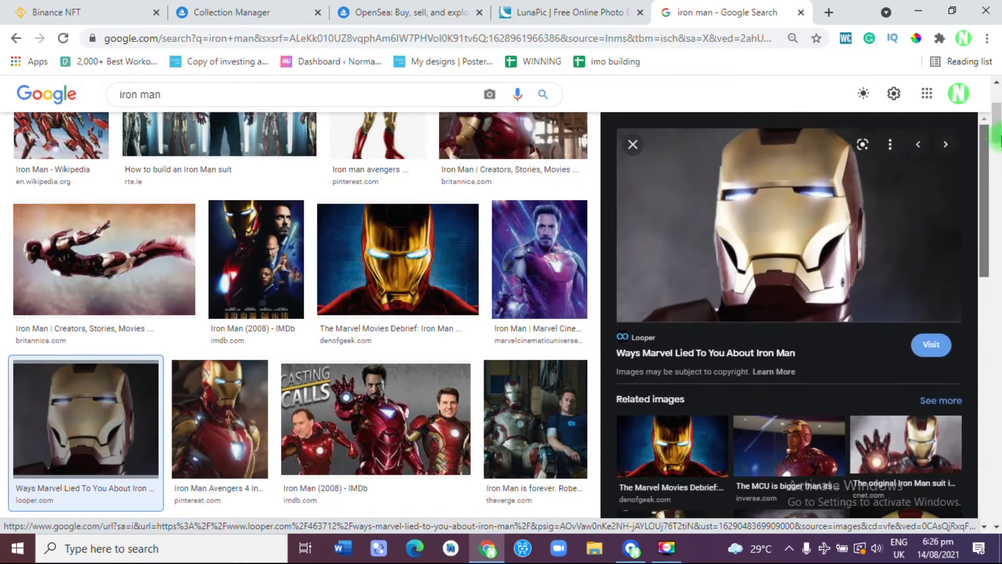
- Save the helmet image as the JPEG l-intro-1626473269.jpg with its default name
{"action": "left_click", "coordinate": [890, 144]}
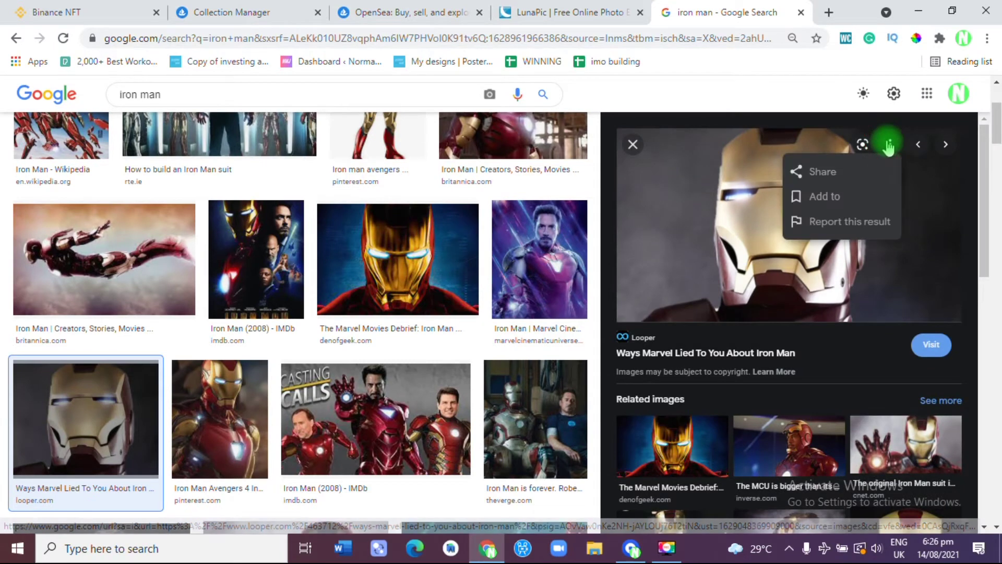
{"action": "right_click", "coordinate": [698, 230]}
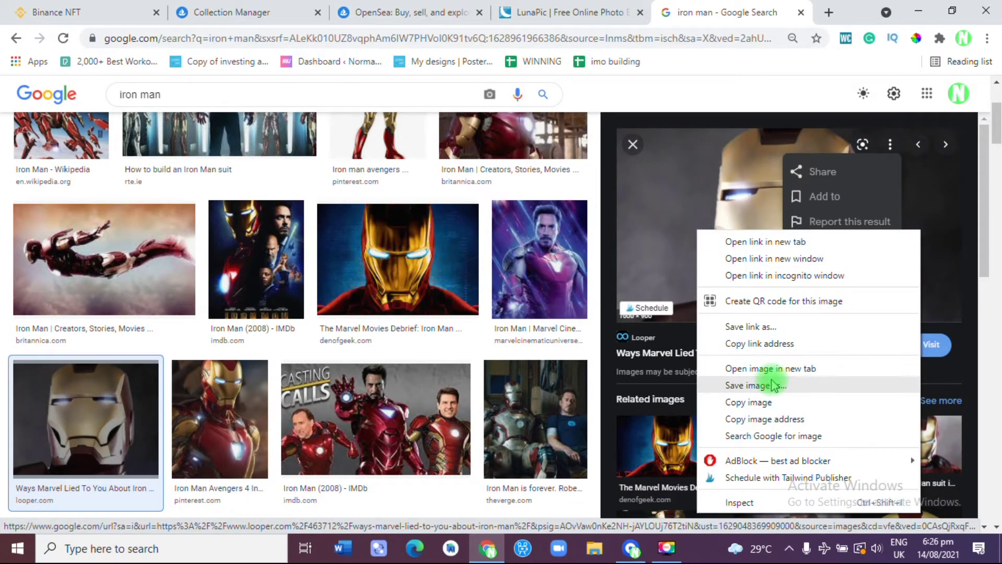
{"action": "left_click", "coordinate": [755, 385]}
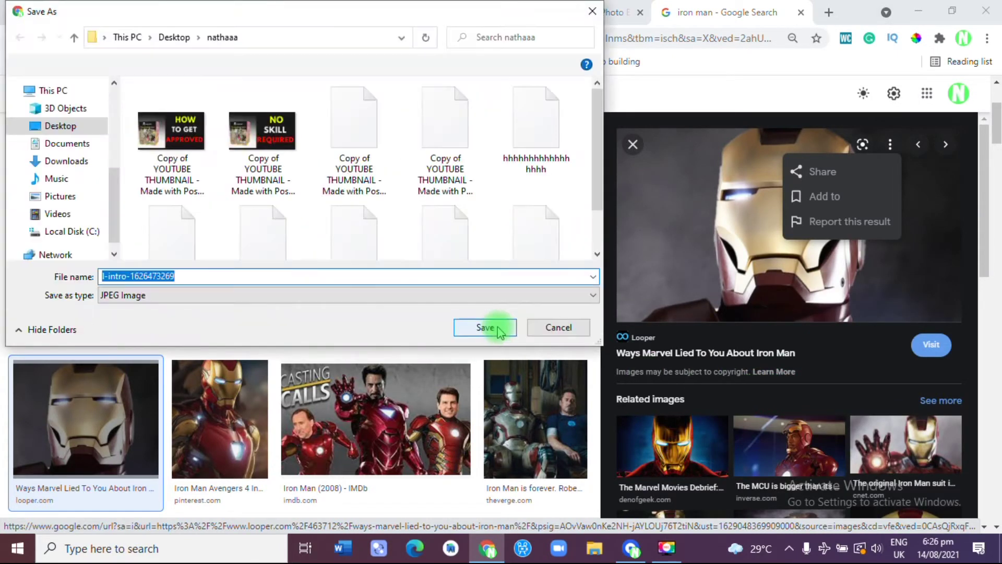
{"action": "left_click", "coordinate": [498, 329]}
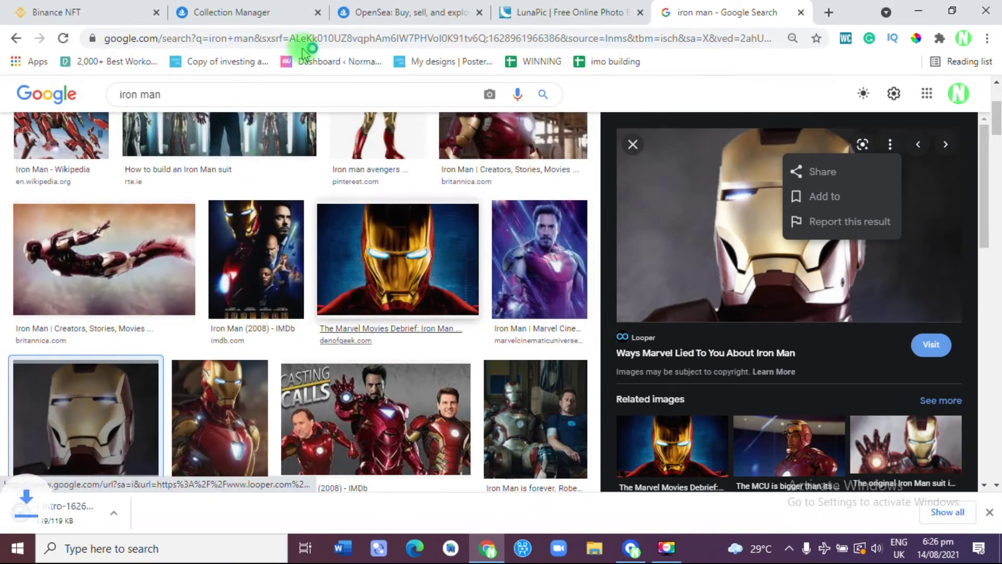
- Upload the downloaded Iron Man helmet JPEG (1146x645) into LunaPic
{"action": "left_click", "coordinate": [531, 8]}
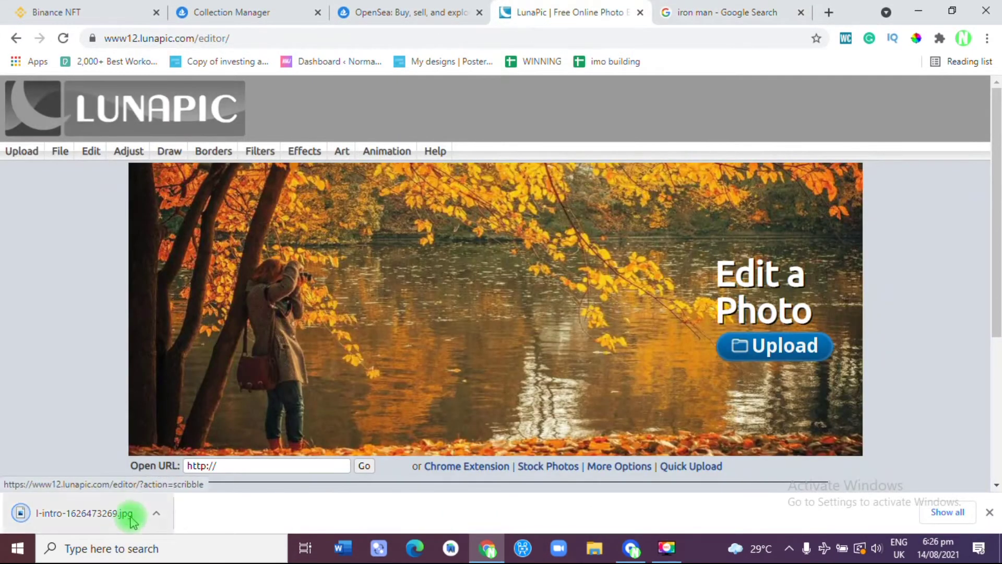
{"action": "left_click", "coordinate": [26, 151]}
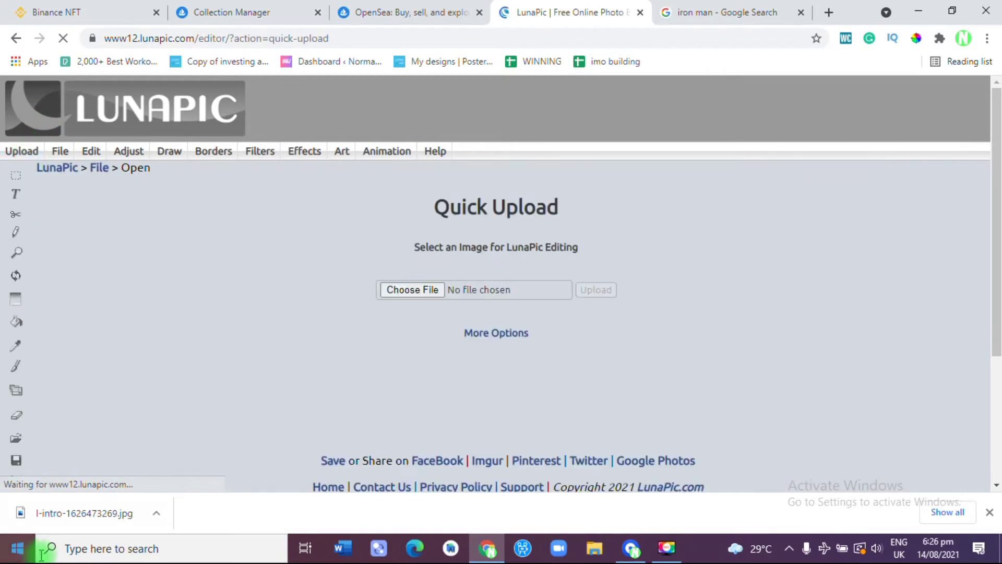
{"action": "left_click_drag", "start_coordinate": [57, 517], "coordinate": [415, 291]}
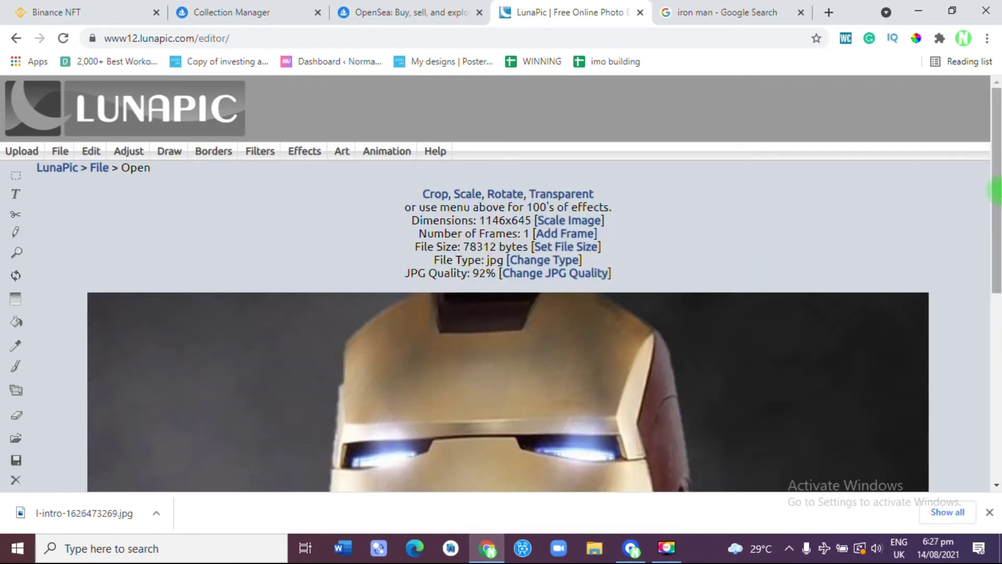
{"action": "scroll", "coordinate": [997, 274], "scroll_direction": "down", "scroll_amount": 3}
{"action": "left_click_drag", "start_coordinate": [998, 274], "coordinate": [998, 294]}
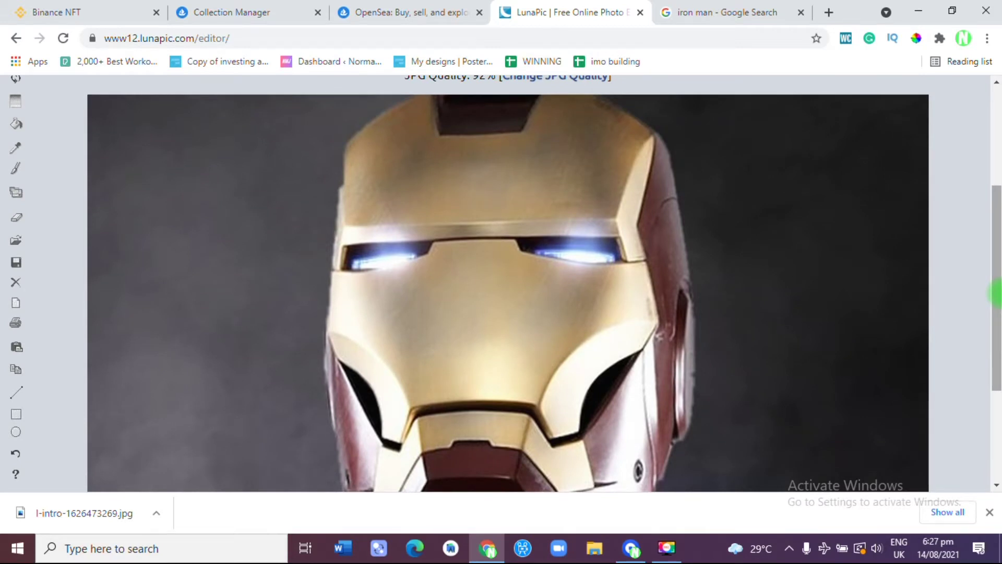
{"action": "left_click_drag", "start_coordinate": [997, 293], "coordinate": [997, 206]}
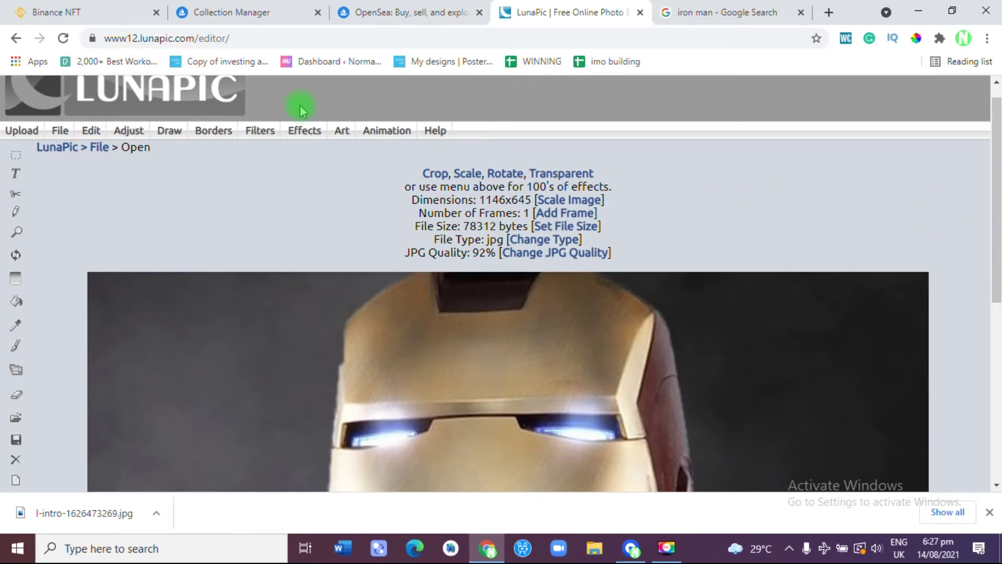
- Look over the Dark Solidier and IRONY cards on Binance NFT, then return to LunaPic
{"action": "left_click", "coordinate": [116, 9]}
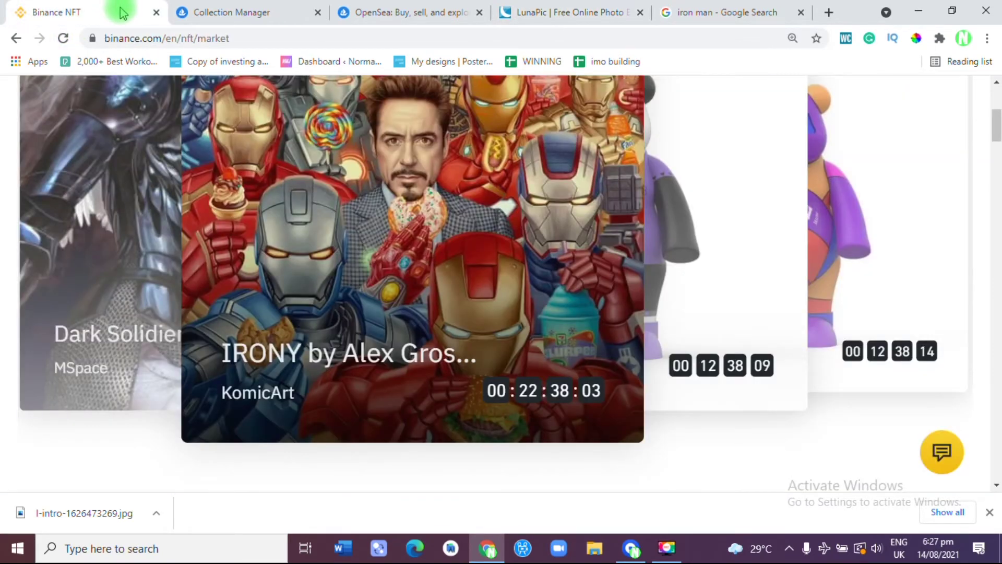
{"action": "left_click", "coordinate": [132, 134]}
{"action": "left_click", "coordinate": [535, 208]}
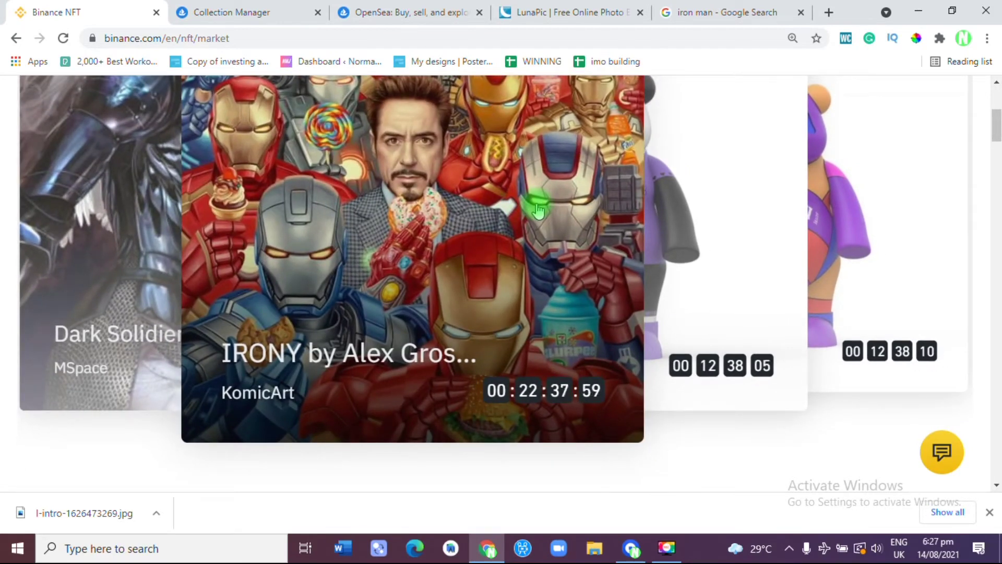
{"action": "left_click", "coordinate": [564, 6]}
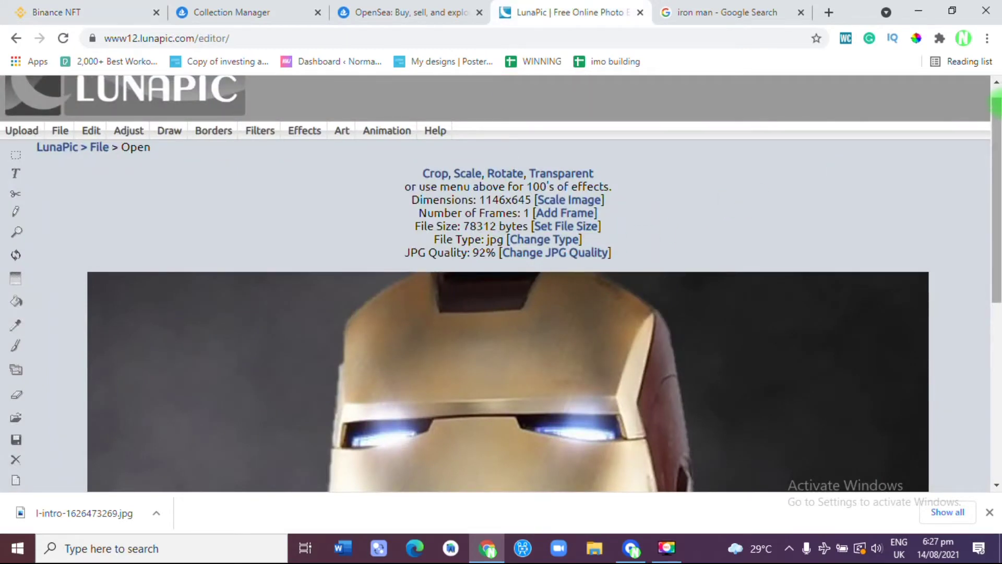
{"action": "mouse_move", "coordinate": [997, 110]}
{"action": "left_mouse_down"}
{"action": "mouse_move", "coordinate": [996, 275]}
{"action": "mouse_move", "coordinate": [996, 118]}
{"action": "left_mouse_up"}
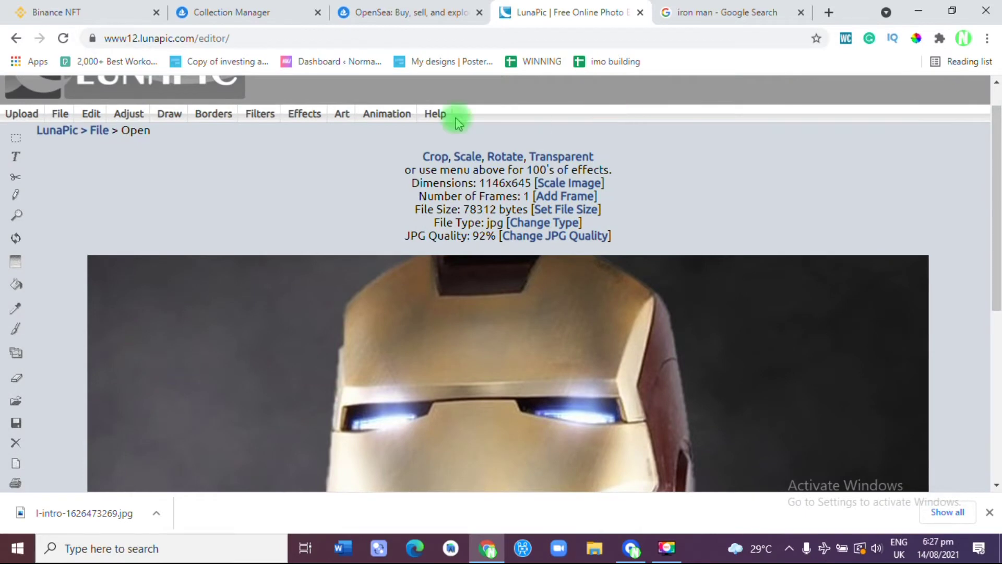
- Apply Color Pencil Sketch from LunaPic's Effects menu to the helmet photo
{"action": "mouse_move", "coordinate": [203, 117]}
{"action": "mouse_move", "coordinate": [260, 113]}
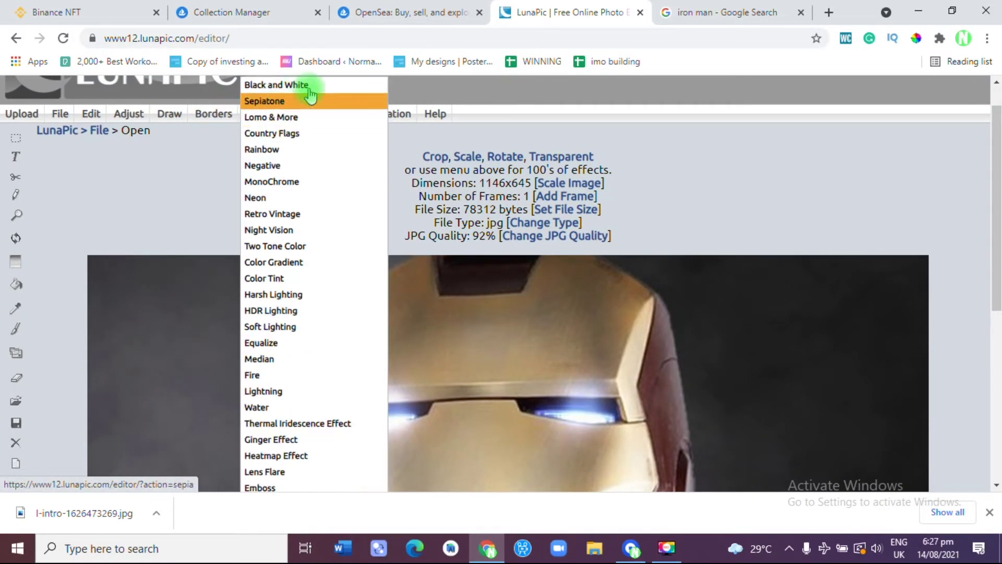
{"action": "mouse_move", "coordinate": [393, 121]}
{"action": "mouse_move", "coordinate": [334, 119]}
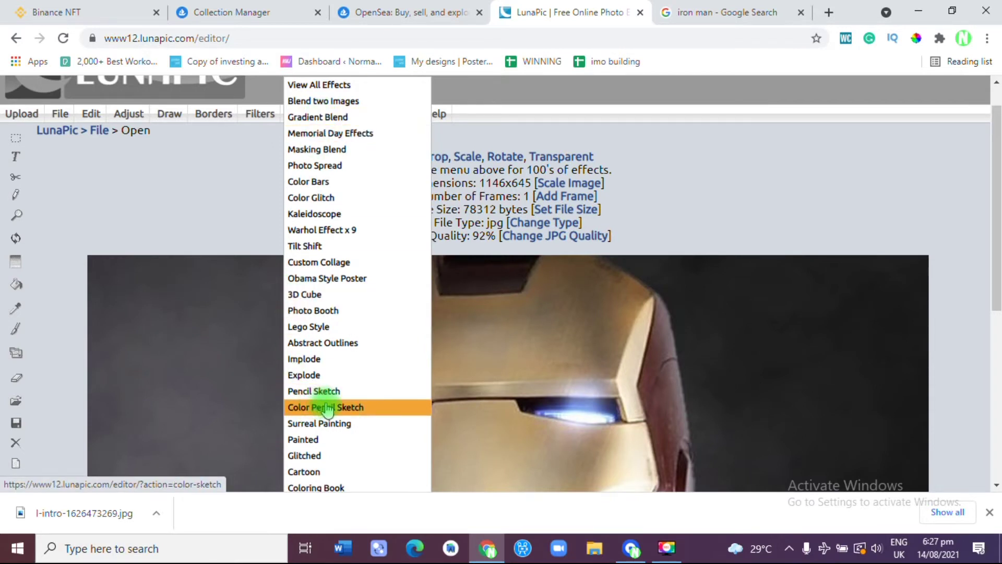
{"action": "left_click", "coordinate": [327, 408]}
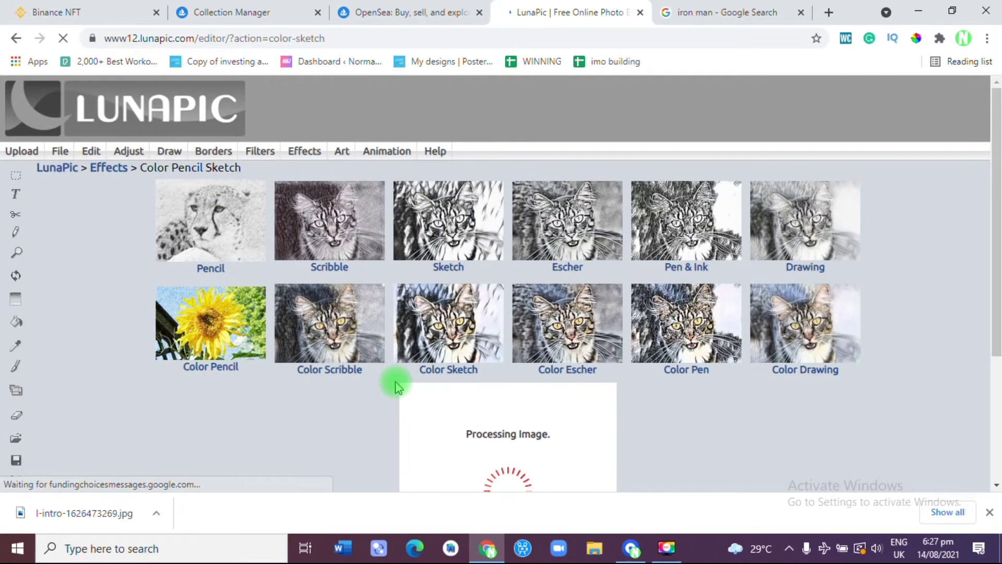
- Pick the Sketch4 colour sketch style at 100% and review the result
{"action": "mouse_move", "coordinate": [305, 151]}
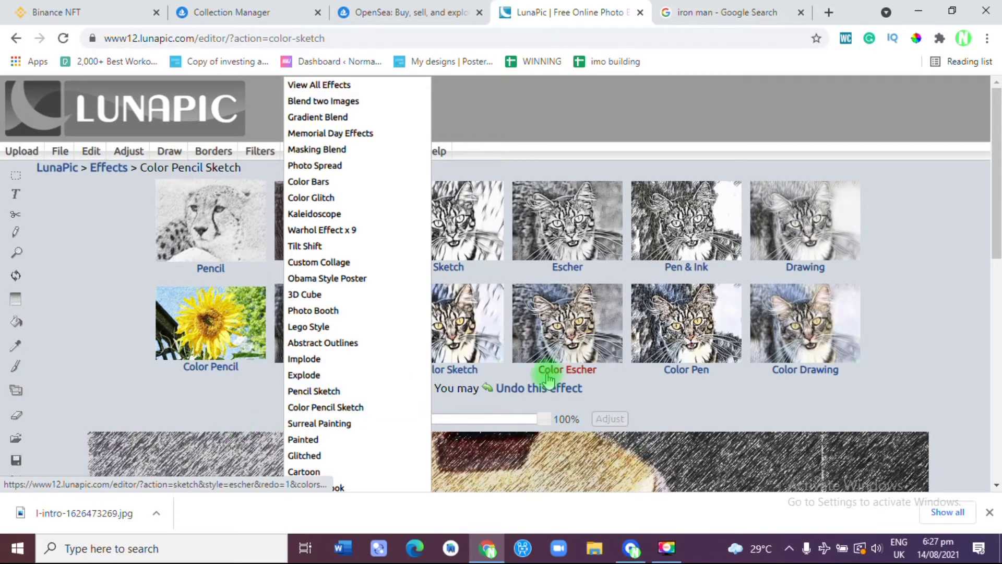
{"action": "left_click_drag", "start_coordinate": [992, 208], "coordinate": [997, 262]}
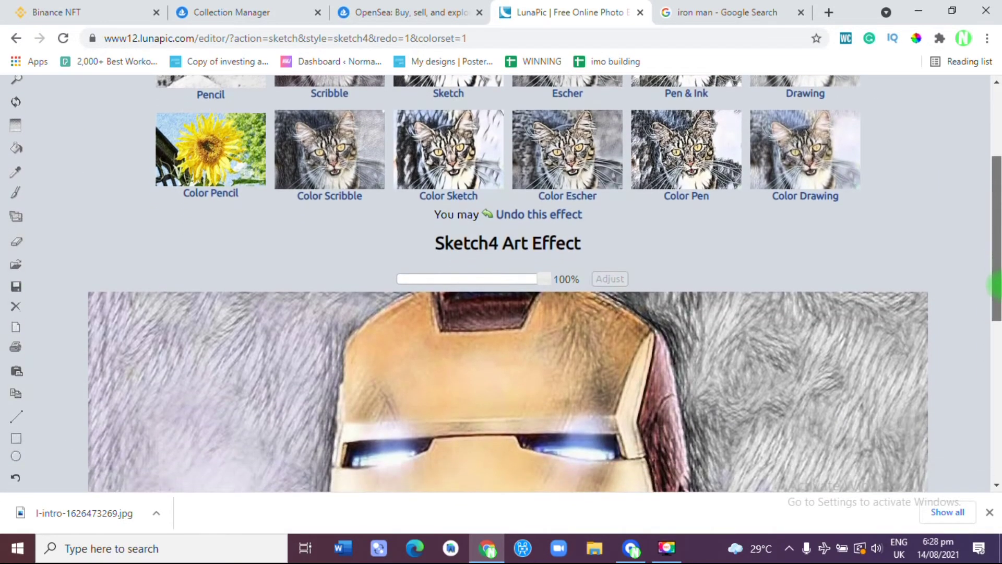
{"action": "mouse_move", "coordinate": [996, 284]}
{"action": "left_mouse_down"}
{"action": "mouse_move", "coordinate": [996, 449]}
{"action": "mouse_move", "coordinate": [996, 385]}
{"action": "mouse_move", "coordinate": [996, 422]}
{"action": "left_mouse_up"}
- Save the sketched helmet image as 'iron man nft.jpg'
{"action": "left_click", "coordinate": [322, 430]}
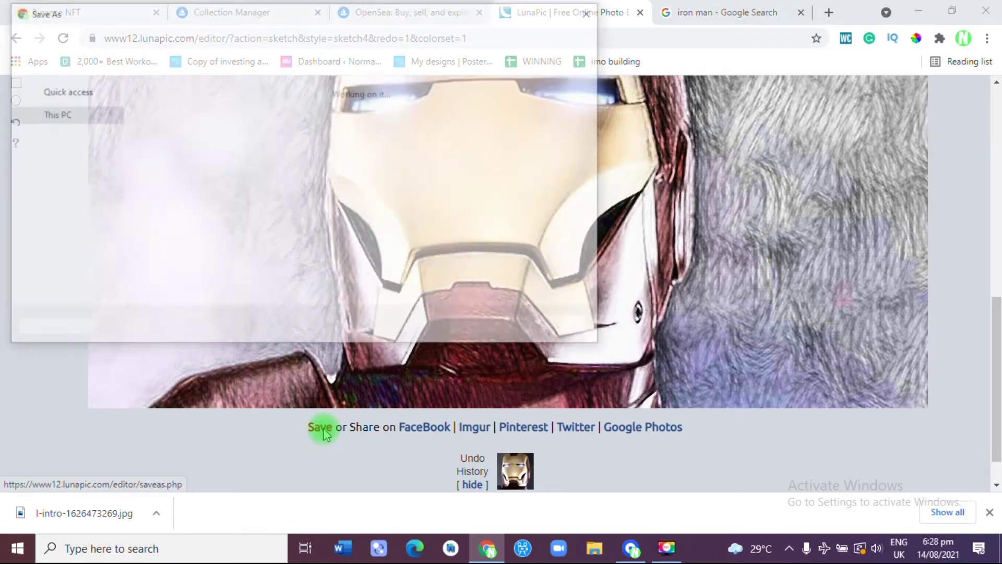
{"action": "type", "text": "iron man nft"}
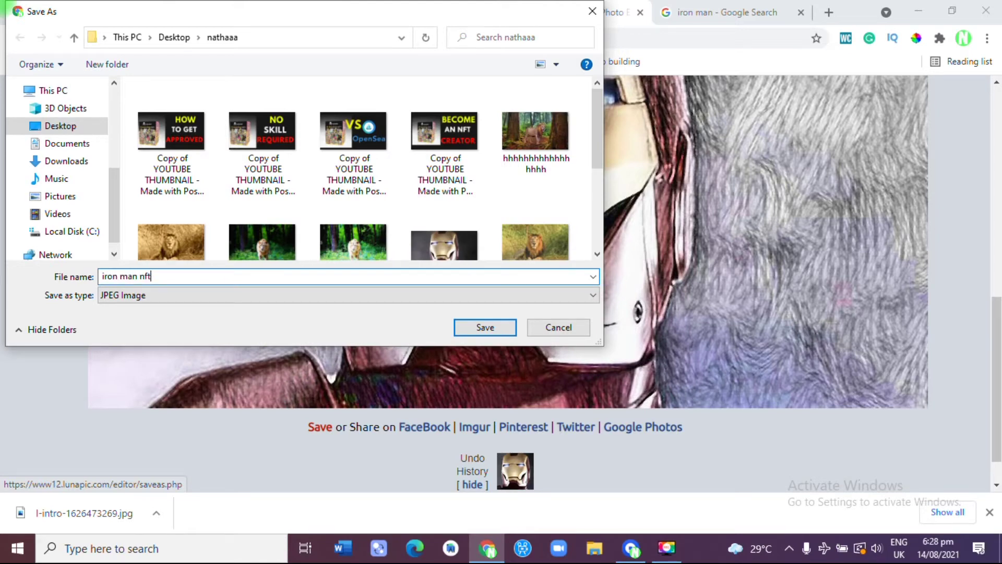
{"action": "key", "text": "Return"}
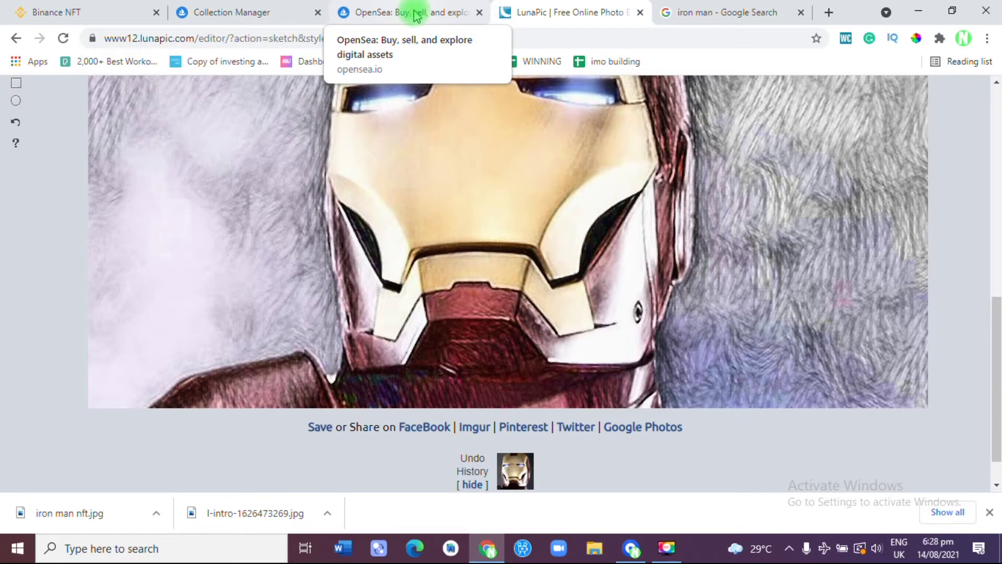
- Look over OpenSea's Create new item page, then return to the marketplace listings
{"action": "left_click", "coordinate": [381, 12]}
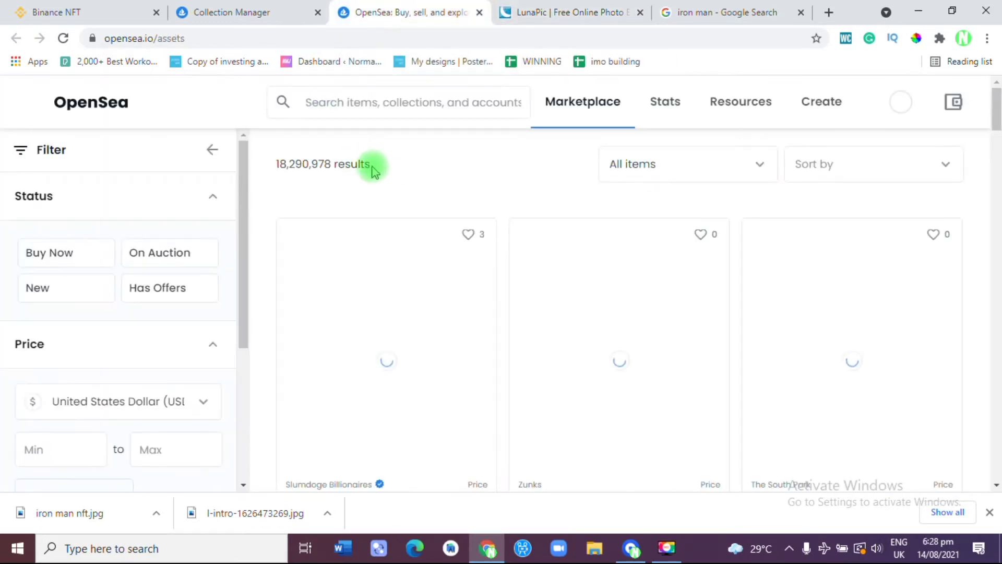
{"action": "left_click", "coordinate": [256, 13]}
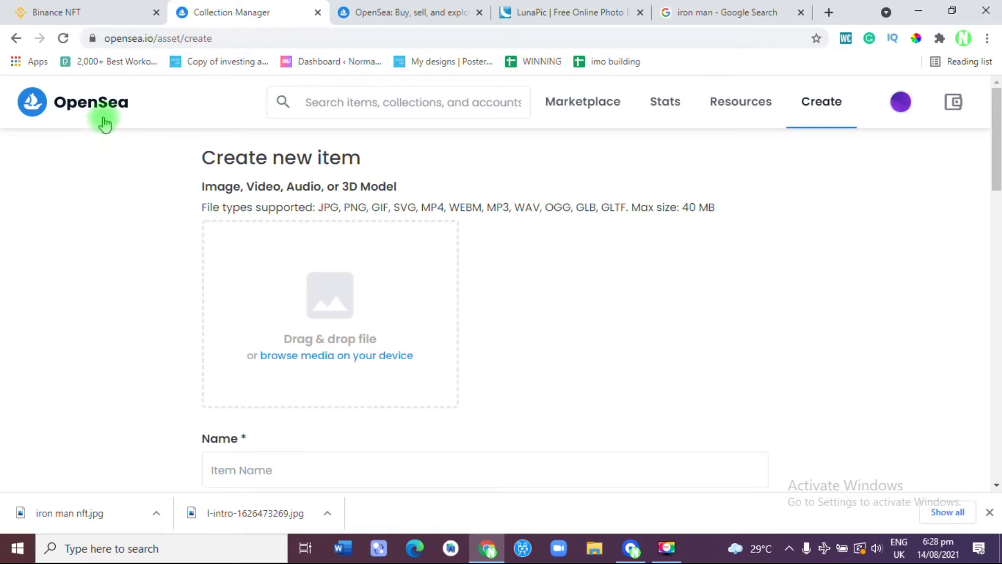
{"action": "left_click", "coordinate": [453, 11]}
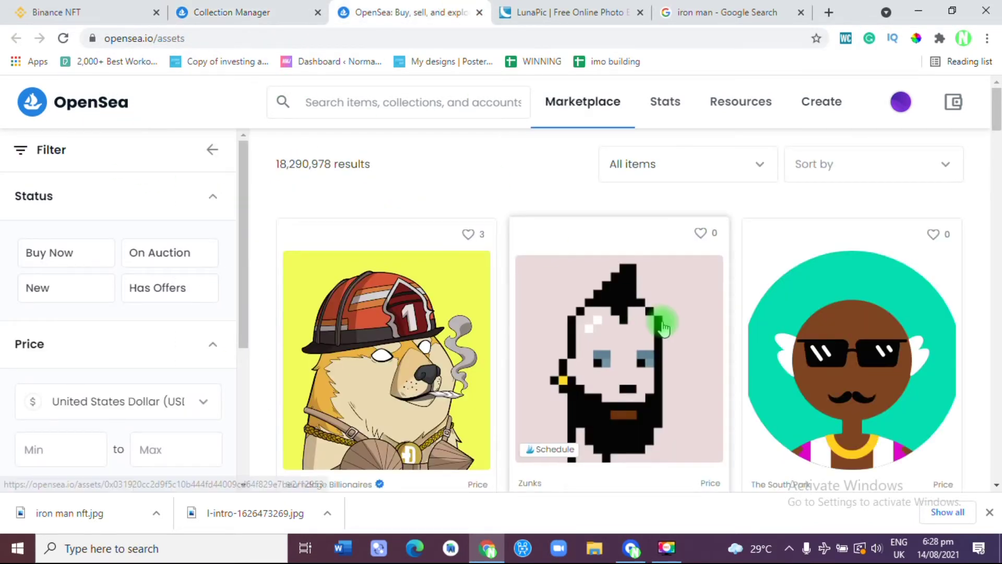
- Scroll through the marketplace assets grid with Slumdoge #494, Zunk 12953 and The South Park#2377
{"action": "scroll", "coordinate": [571, 286], "scroll_direction": "down", "scroll_amount": 2}
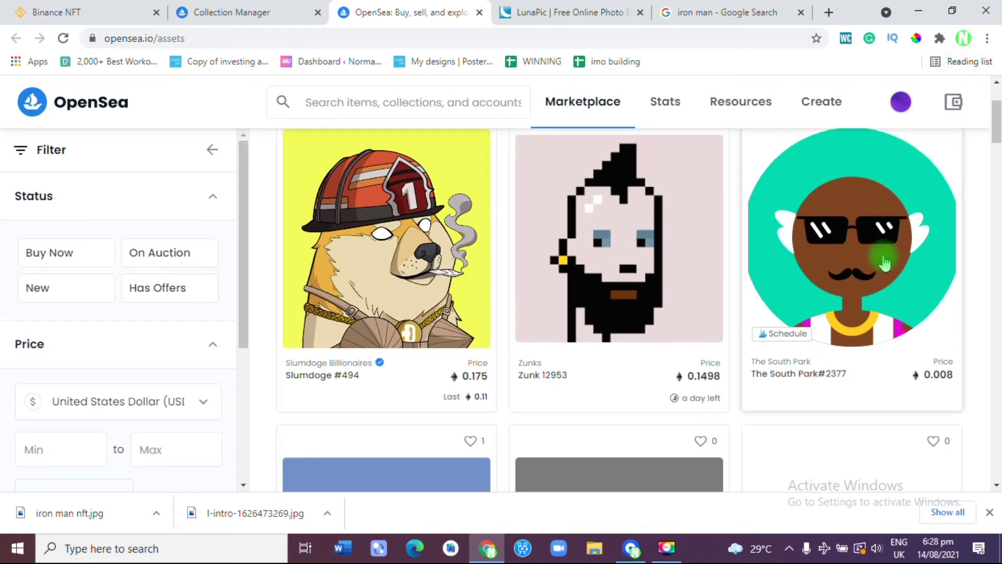
{"action": "left_click_drag", "start_coordinate": [997, 107], "coordinate": [996, 144]}
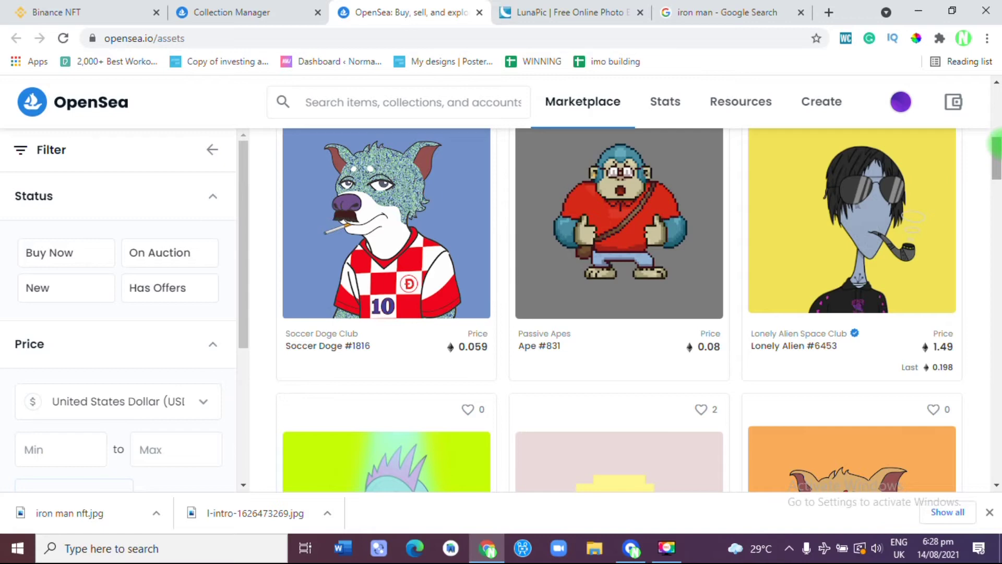
{"action": "left_click_drag", "start_coordinate": [996, 145], "coordinate": [996, 242]}
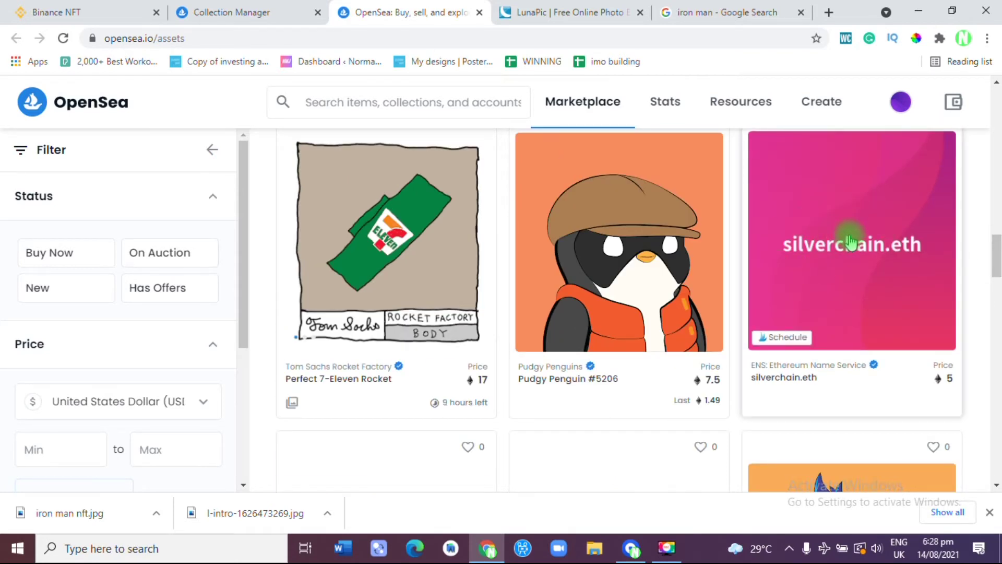
{"action": "scroll", "coordinate": [883, 241], "scroll_direction": "down", "scroll_amount": 2}
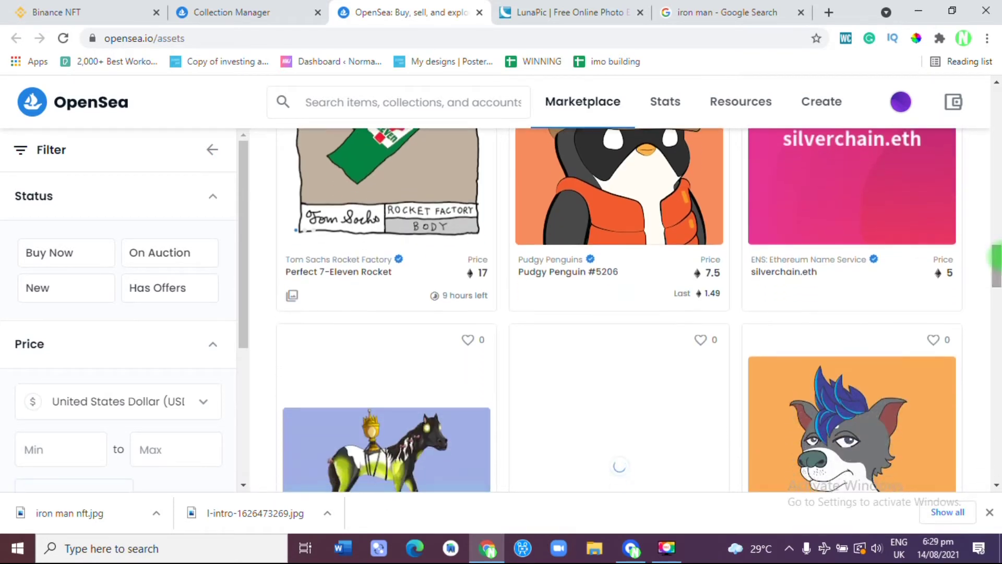
{"action": "left_click_drag", "start_coordinate": [996, 291], "coordinate": [996, 118]}
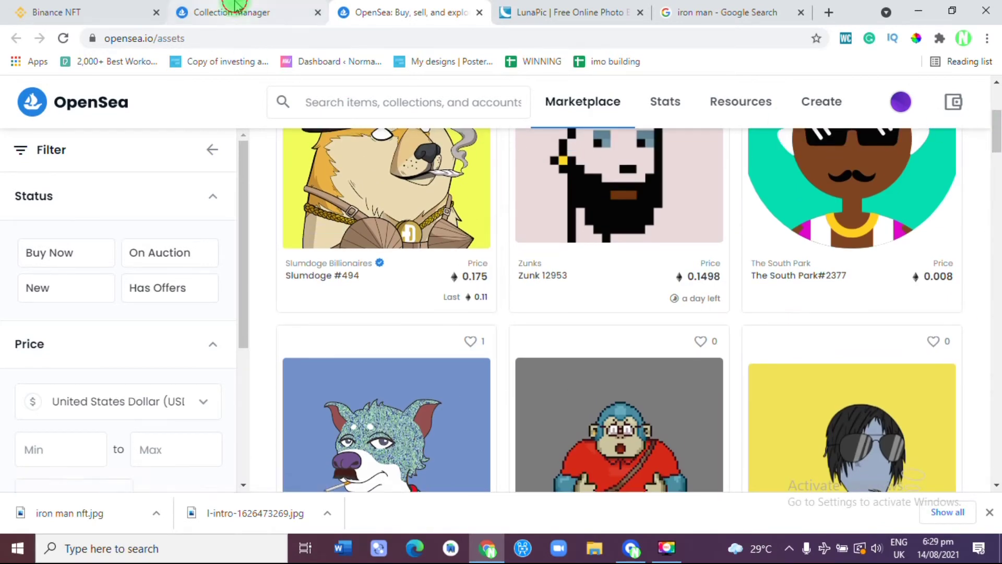
{"action": "left_click", "coordinate": [220, 12]}
- Upload iron man nft.jpg as the item's media and name it 'IronMan Pencil sketch'
{"action": "left_click_drag", "start_coordinate": [76, 513], "coordinate": [369, 321]}
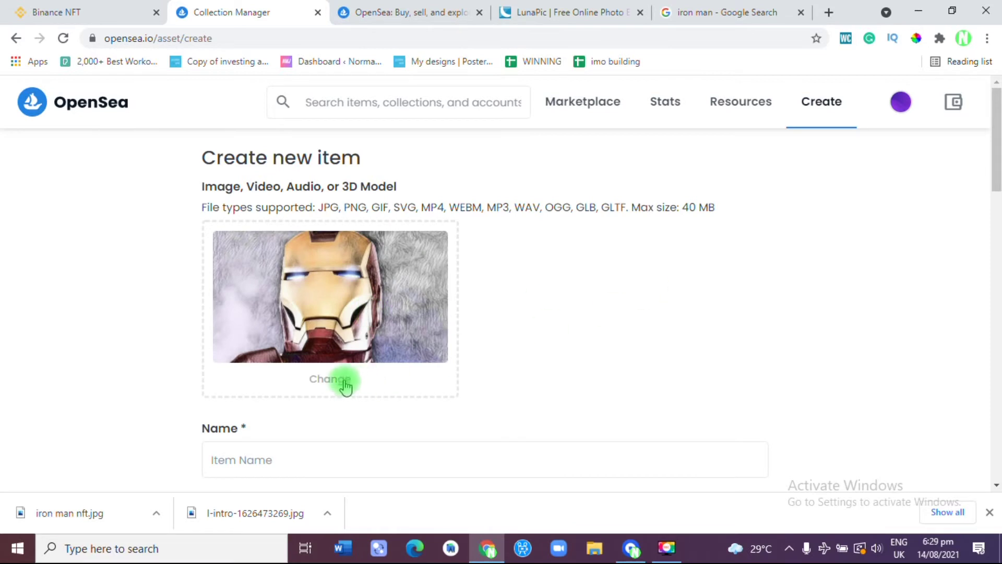
{"action": "left_click_drag", "start_coordinate": [995, 137], "coordinate": [995, 156]}
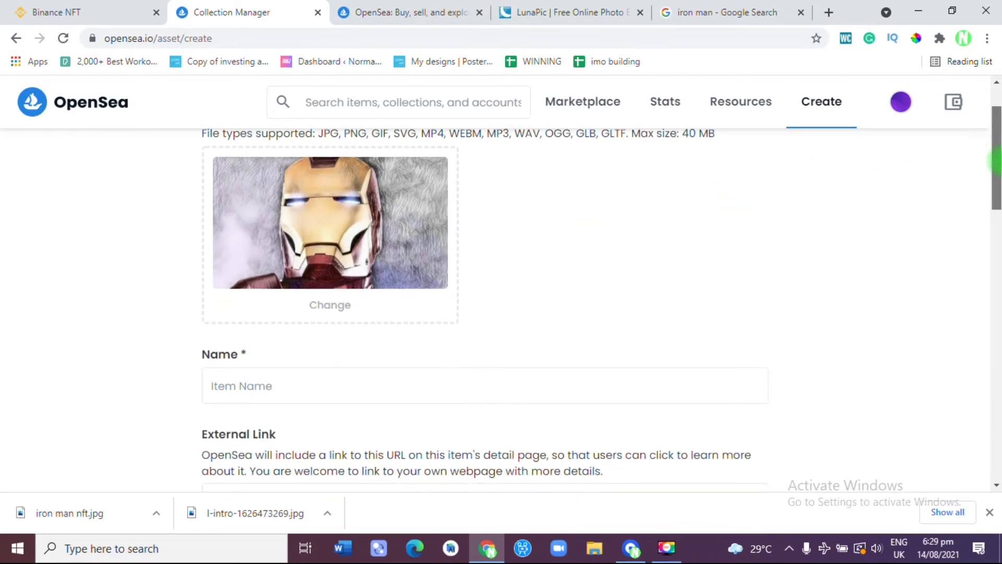
{"action": "left_click", "coordinate": [339, 384]}
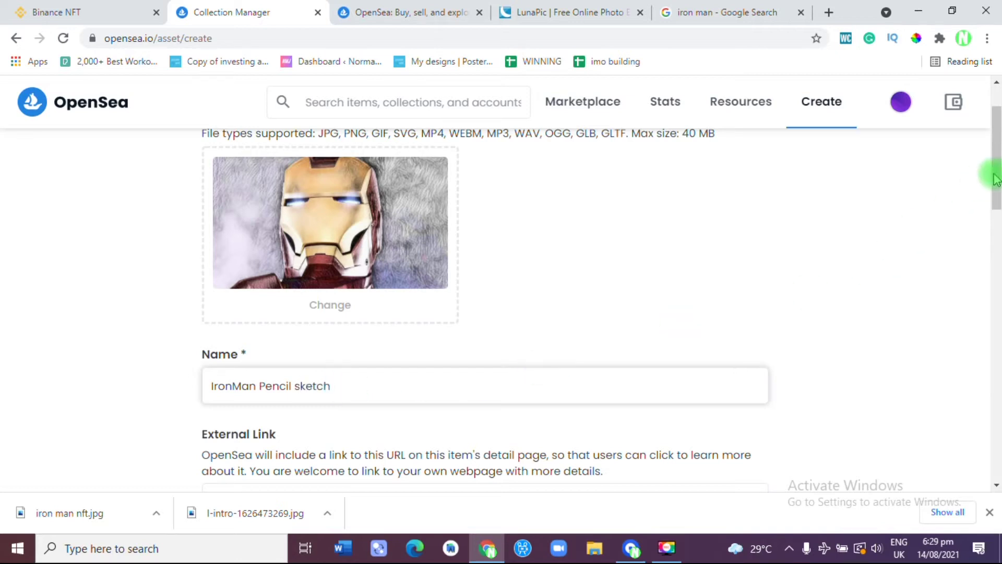
{"action": "left_click_drag", "start_coordinate": [994, 162], "coordinate": [997, 207]}
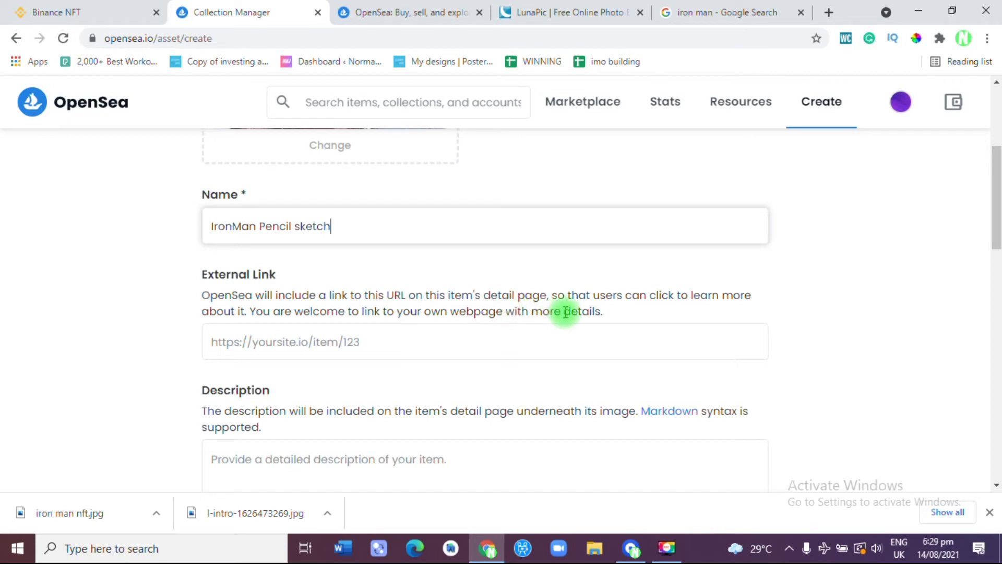
{"action": "left_click_drag", "start_coordinate": [994, 201], "coordinate": [997, 236]}
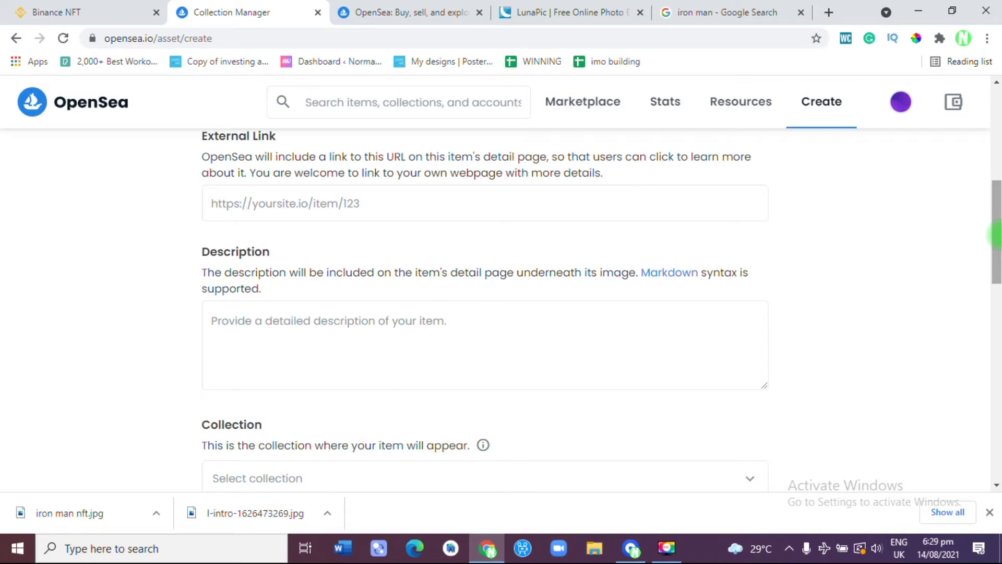
{"action": "left_click", "coordinate": [440, 356]}
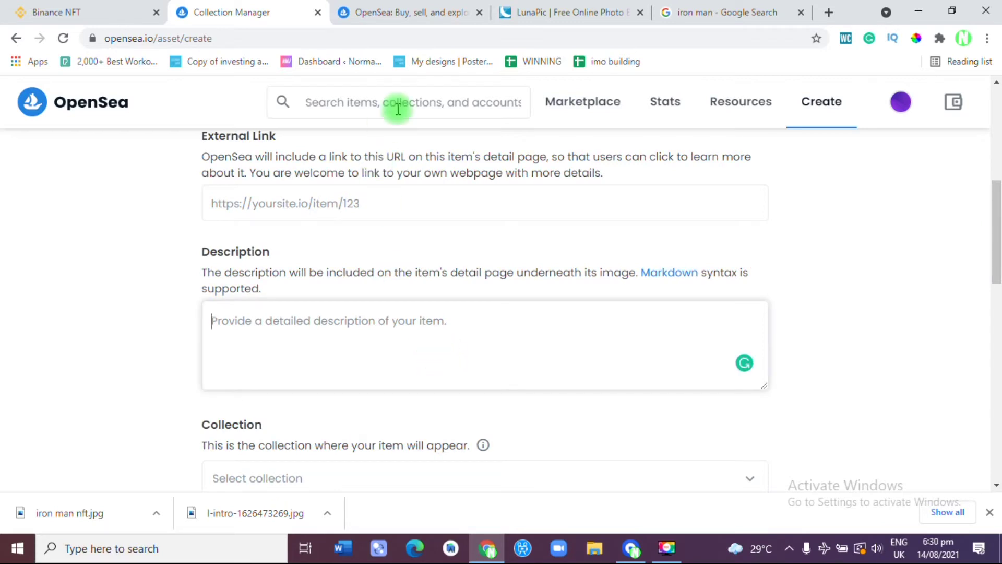
- Open the Zunk 12953 listing for reference and view its Properties traits
{"action": "left_click", "coordinate": [426, 11]}
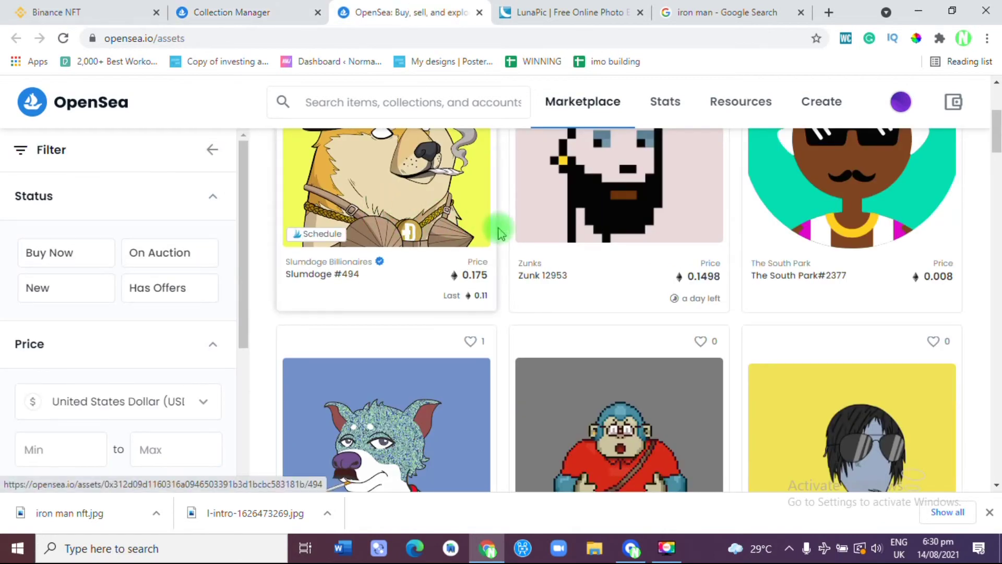
{"action": "left_click", "coordinate": [639, 192]}
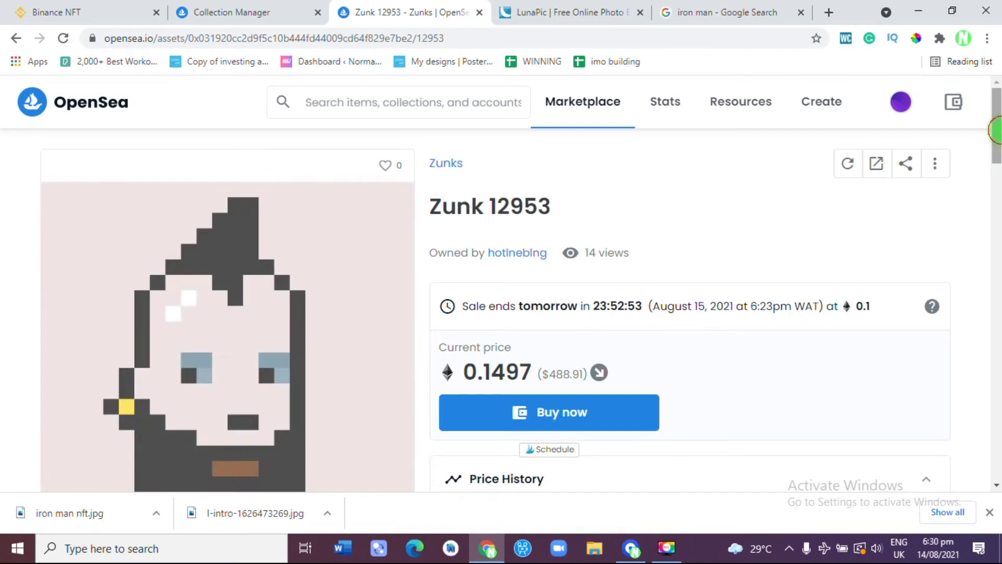
{"action": "left_click_drag", "start_coordinate": [997, 137], "coordinate": [995, 197]}
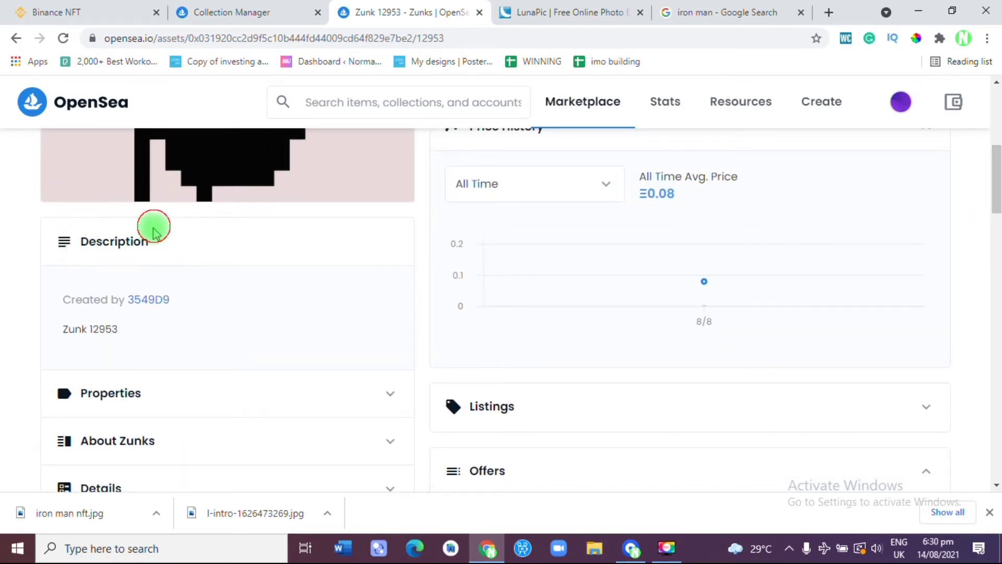
{"action": "left_click_drag", "start_coordinate": [74, 300], "coordinate": [156, 338]}
{"action": "left_click", "coordinate": [152, 345]}
{"action": "left_click", "coordinate": [145, 376]}
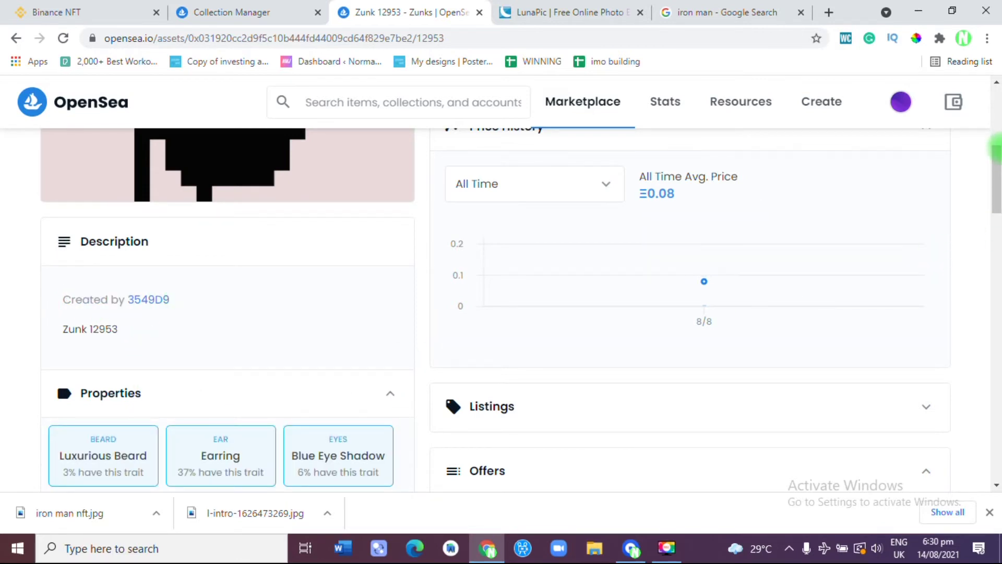
{"action": "scroll", "coordinate": [997, 204], "scroll_direction": "up", "scroll_amount": 6}
- Write the item description 'This is a pencil of iron man created by me' plus the creator's name
{"action": "left_click", "coordinate": [267, 9]}
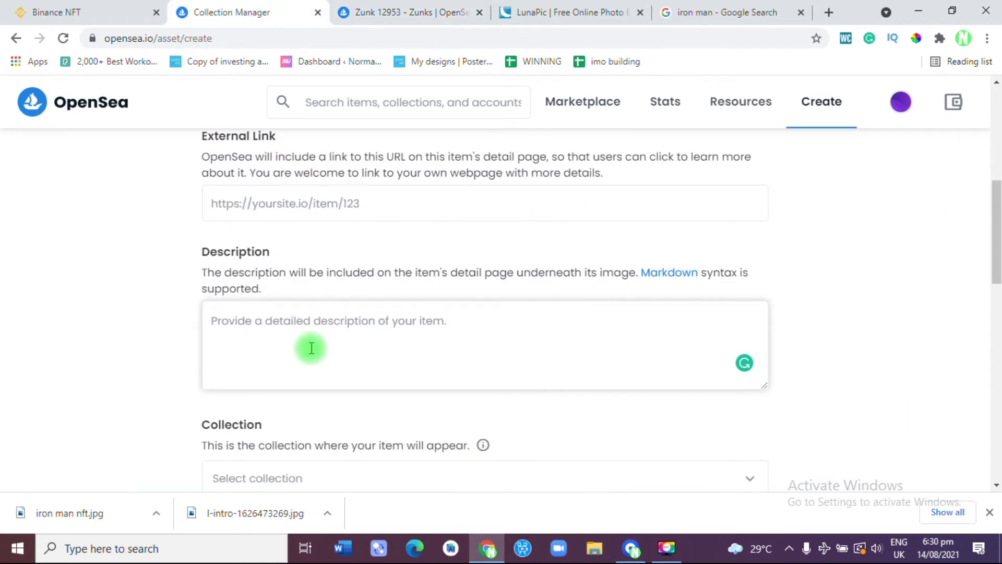
{"action": "type", "text": "T"}
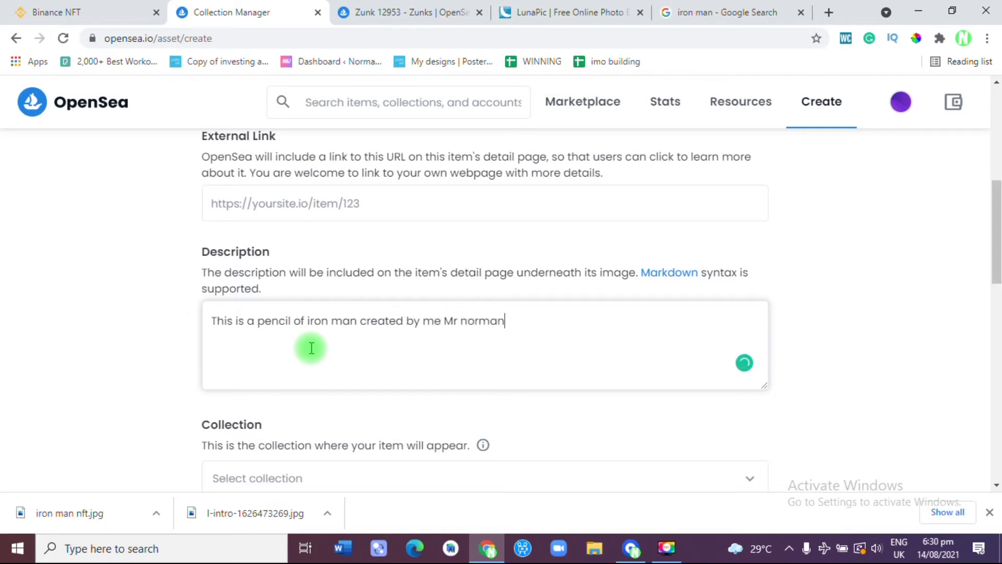
{"action": "left_click_drag", "start_coordinate": [995, 202], "coordinate": [996, 243]}
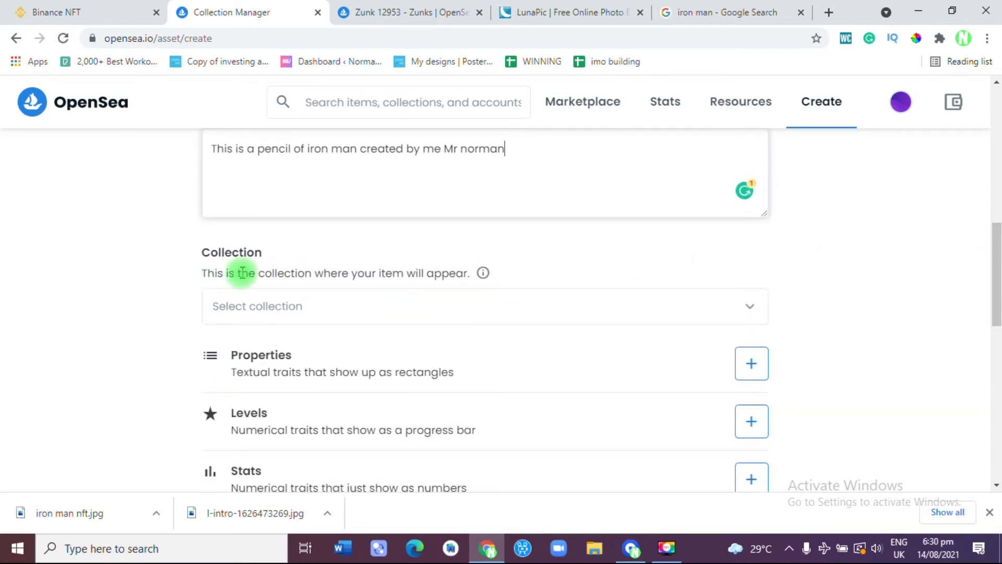
- Check the item's Collection dropdown, which has no existing collections to choose
{"action": "mouse_move", "coordinate": [486, 274]}
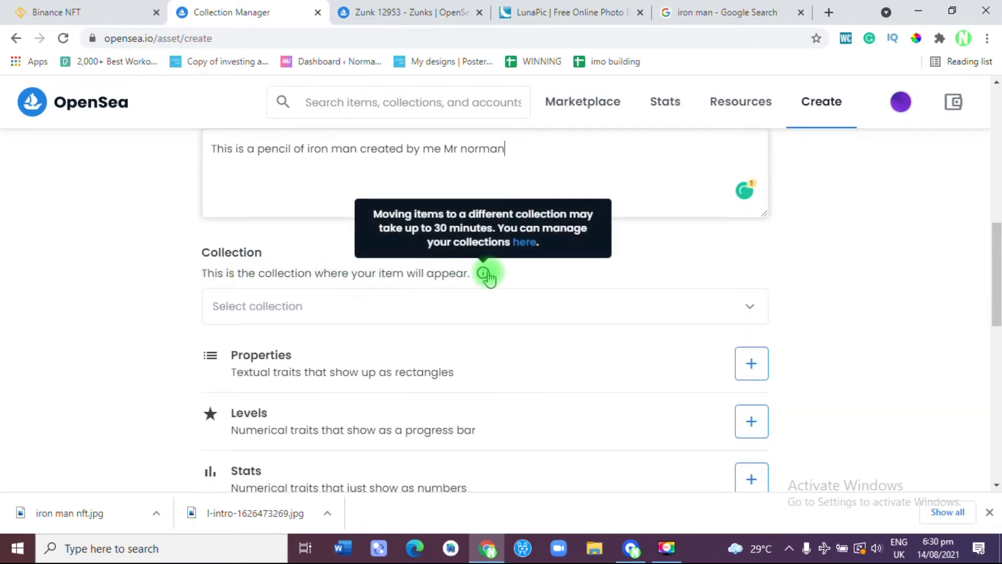
{"action": "left_click", "coordinate": [748, 306]}
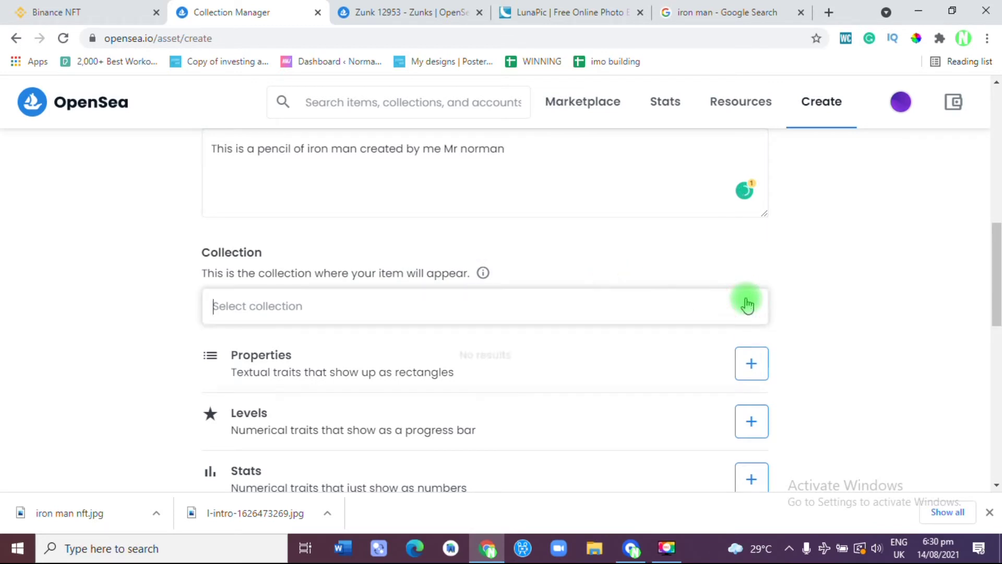
{"action": "left_click", "coordinate": [749, 308]}
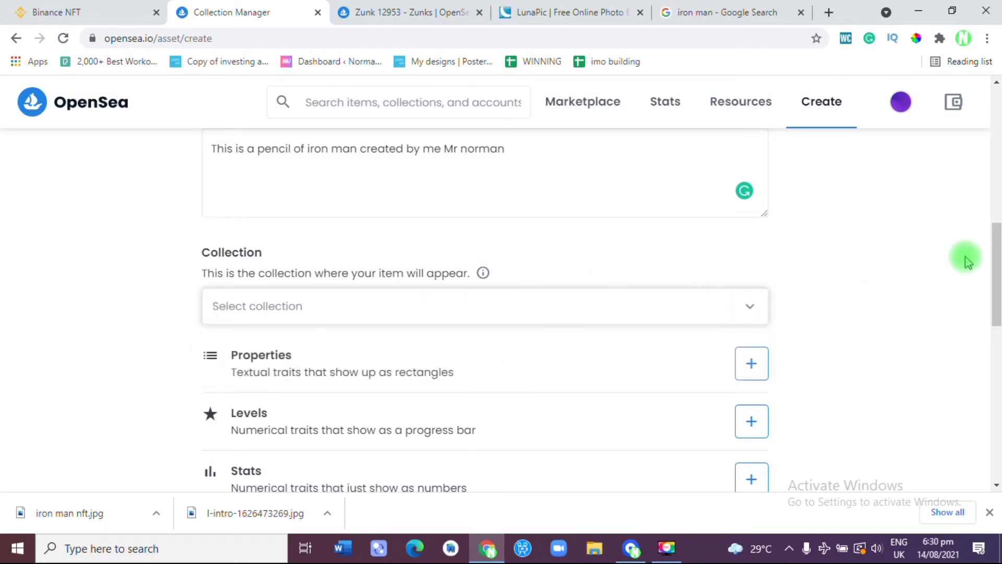
{"action": "left_click_drag", "start_coordinate": [997, 233], "coordinate": [997, 260]}
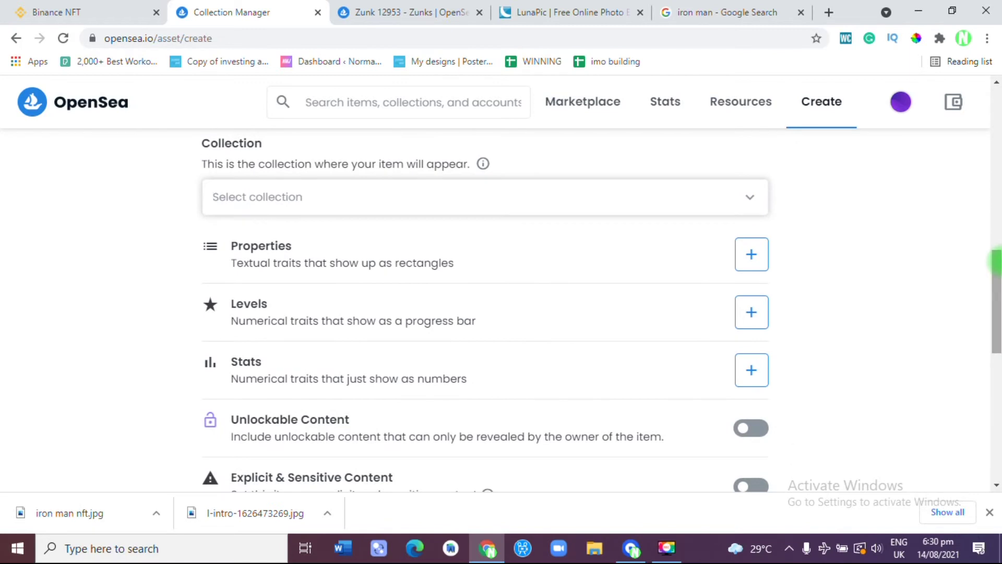
- On the marketplace, expand the Collections filter and search it for 'movie'
{"action": "left_click_drag", "start_coordinate": [571, 9], "coordinate": [445, 11]}
{"action": "left_click", "coordinate": [543, 11]}
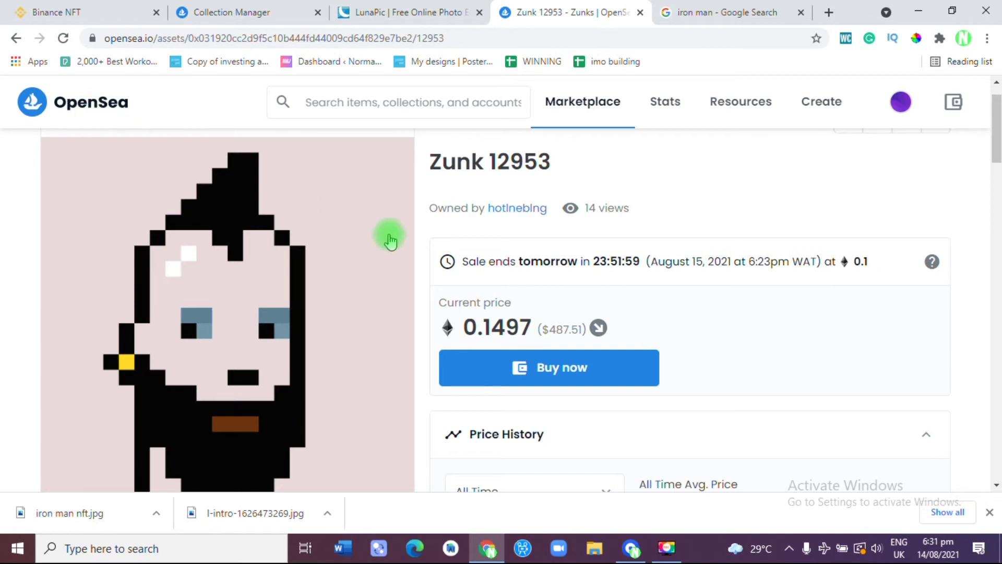
{"action": "left_click", "coordinate": [18, 39]}
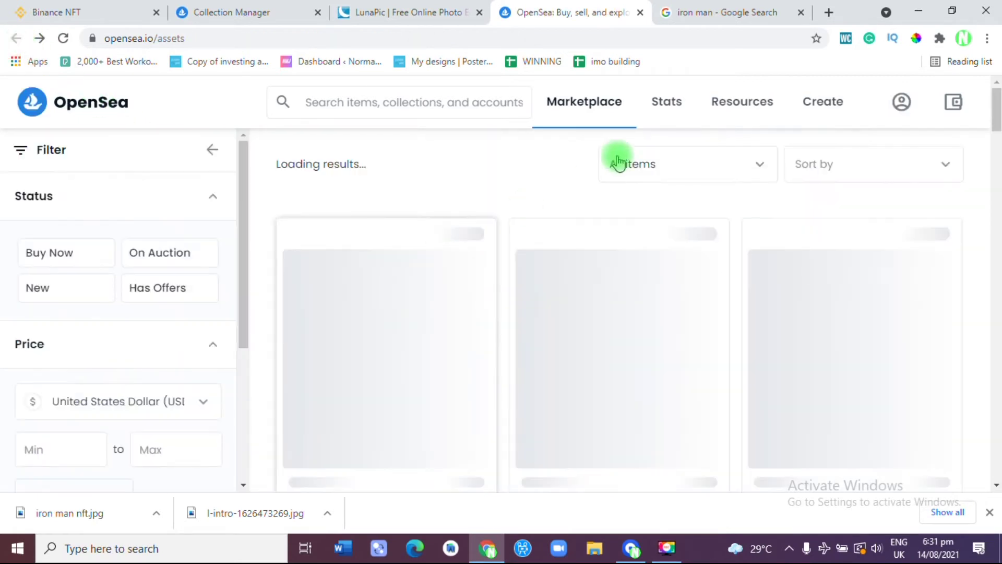
{"action": "mouse_move", "coordinate": [607, 105]}
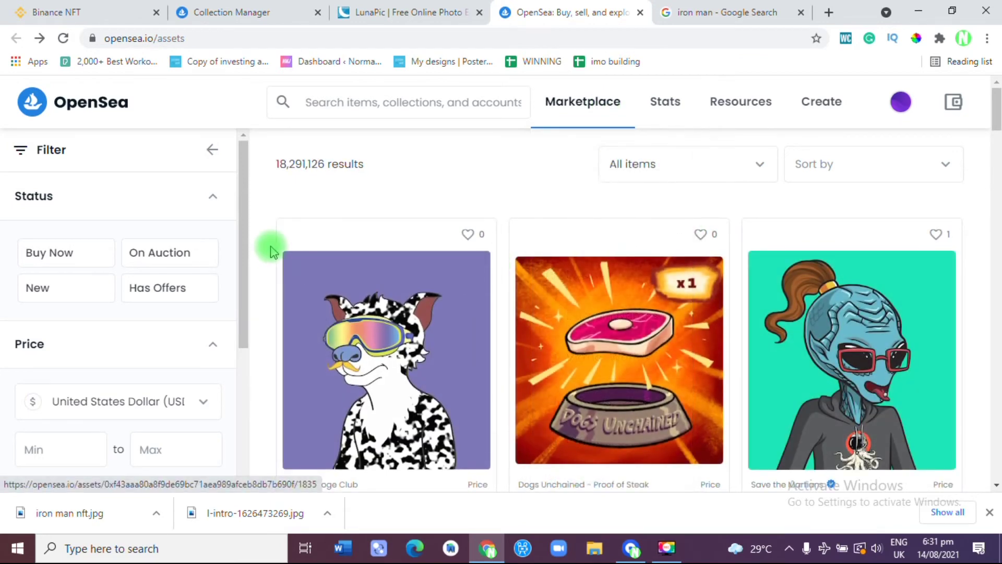
{"action": "left_click_drag", "start_coordinate": [240, 240], "coordinate": [239, 374]}
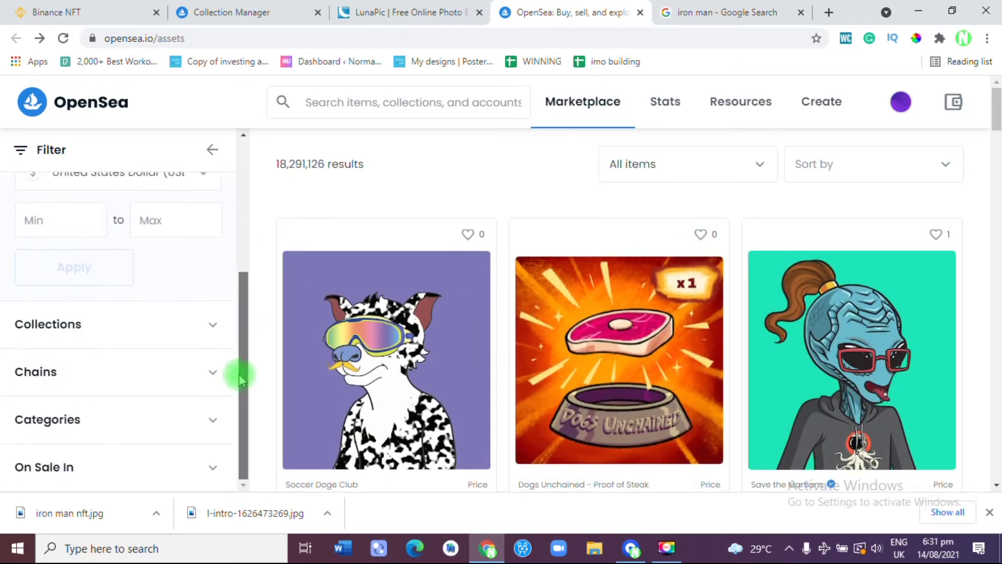
{"action": "left_click", "coordinate": [213, 325]}
{"action": "left_click_drag", "start_coordinate": [244, 328], "coordinate": [246, 381]}
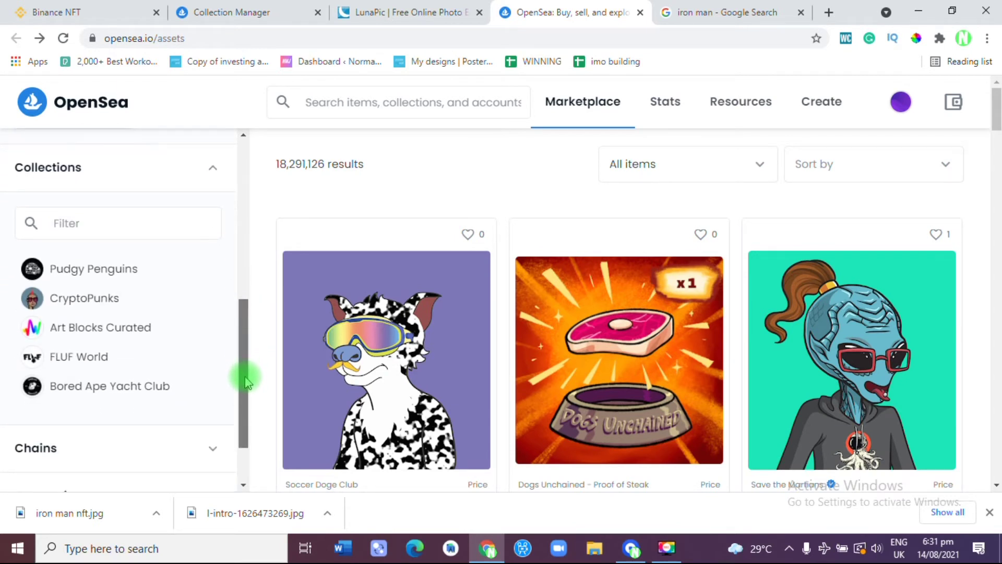
{"action": "left_click", "coordinate": [90, 223]}
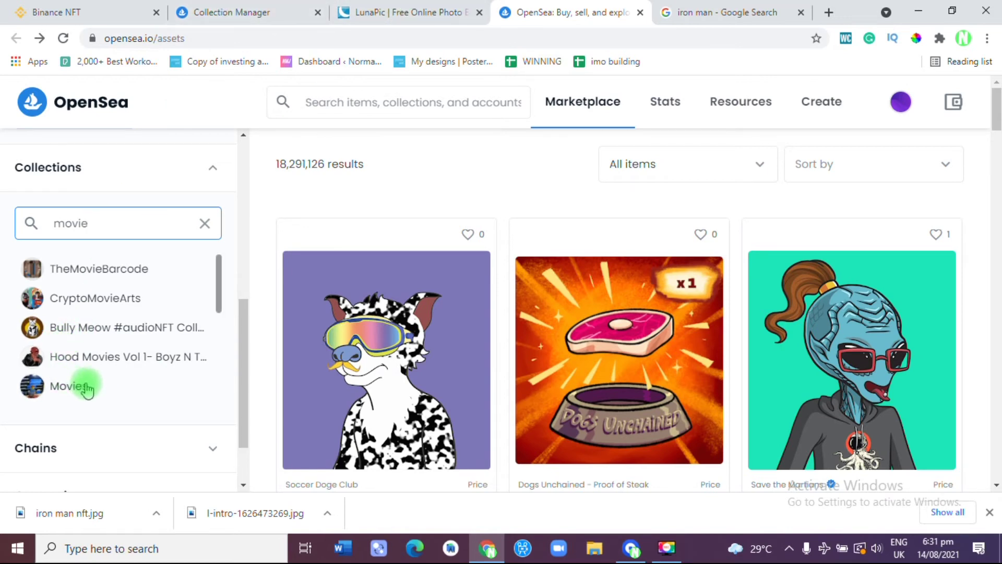
{"action": "left_click", "coordinate": [261, 10]}
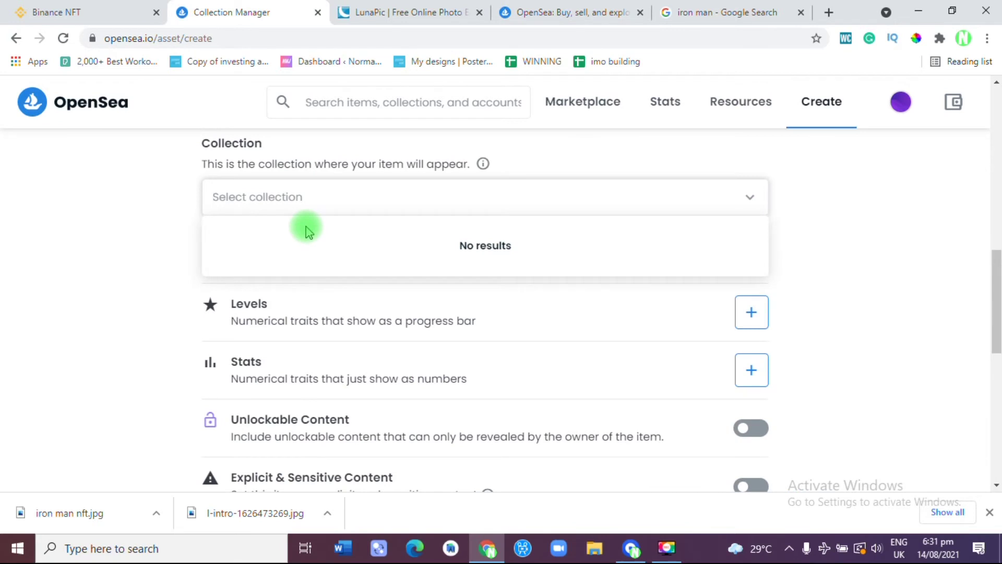
- Enter 'Movies' in the item's Collection field and dismiss the empty No results list
{"action": "type", "text": "Movies"}
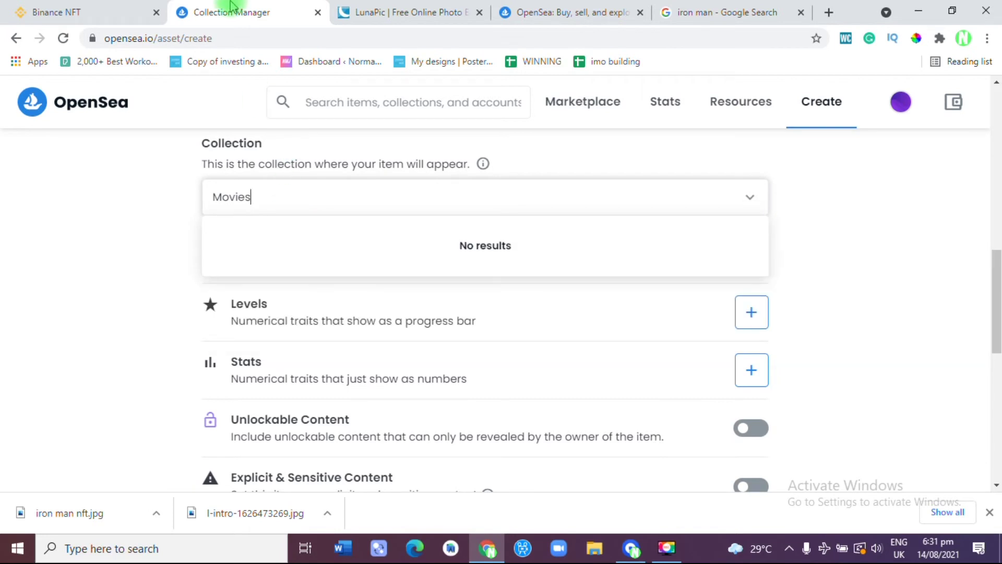
{"action": "left_click", "coordinate": [441, 9]}
{"action": "left_click", "coordinate": [516, 11]}
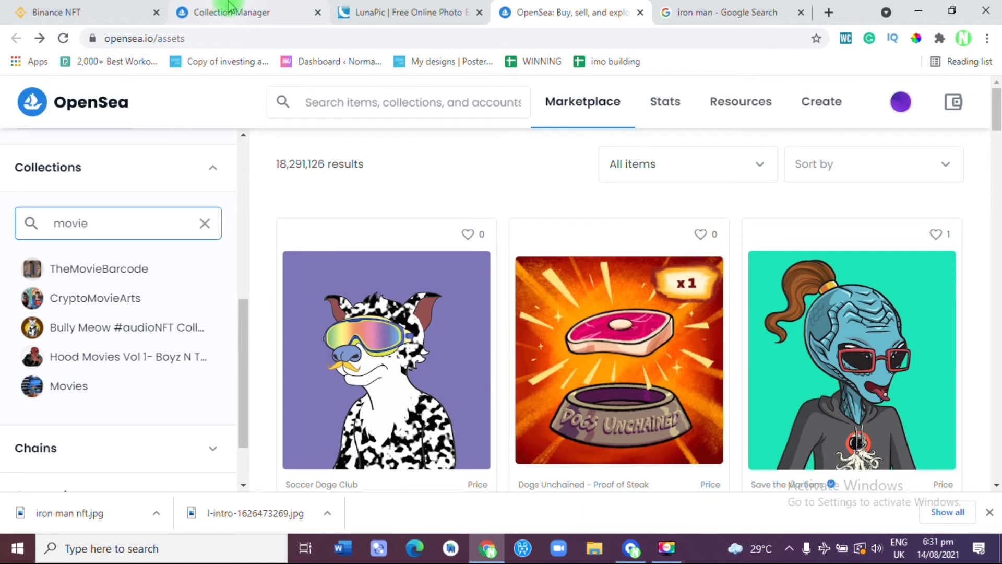
{"action": "left_click", "coordinate": [208, 7]}
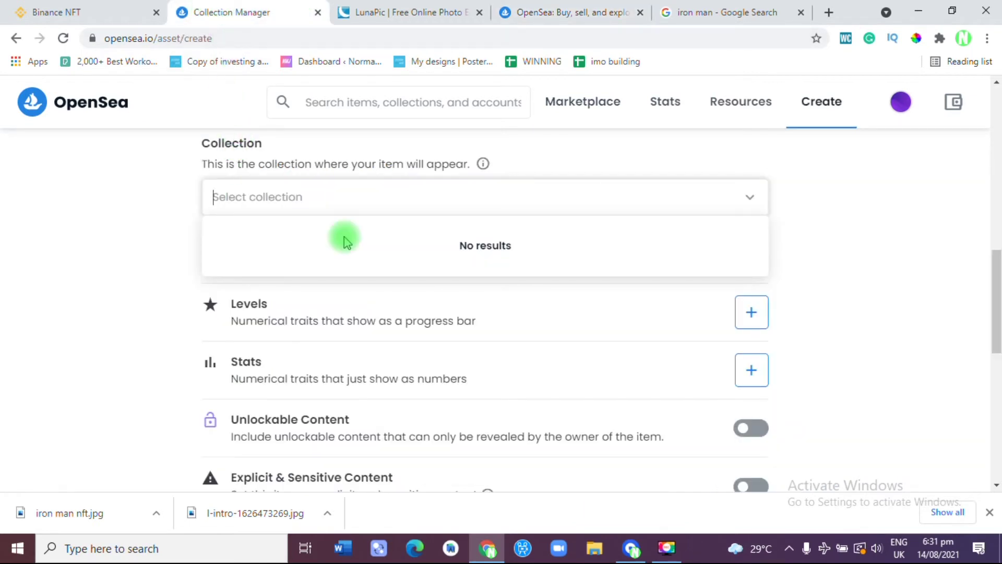
{"action": "left_click", "coordinate": [403, 194]}
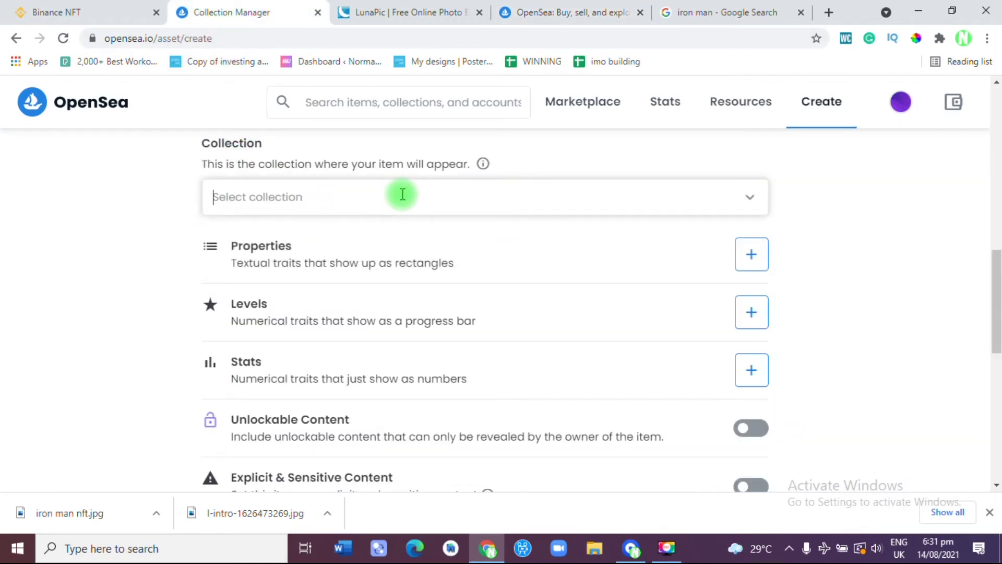
{"action": "type", "text": "M"}
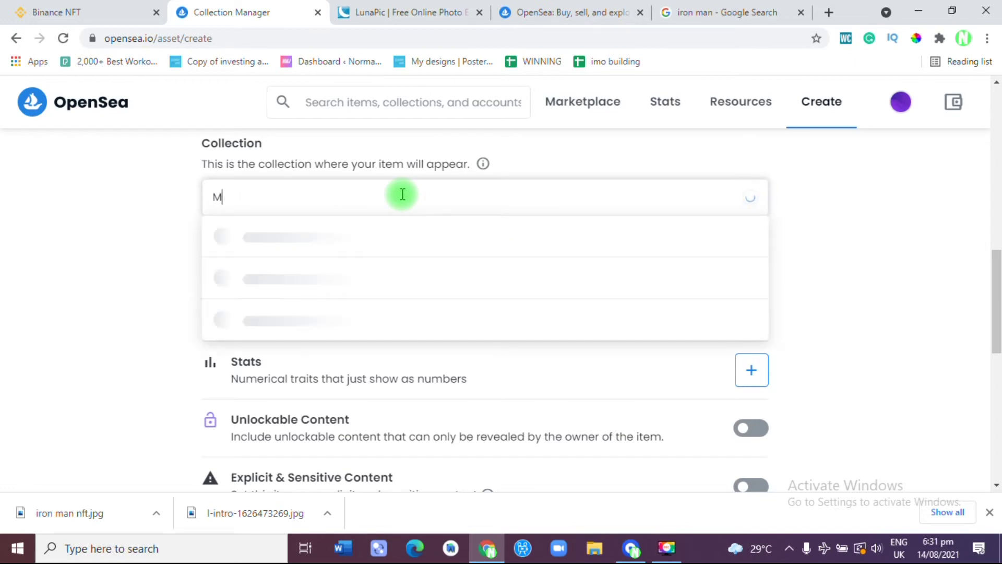
{"action": "type", "text": "moviovies"}
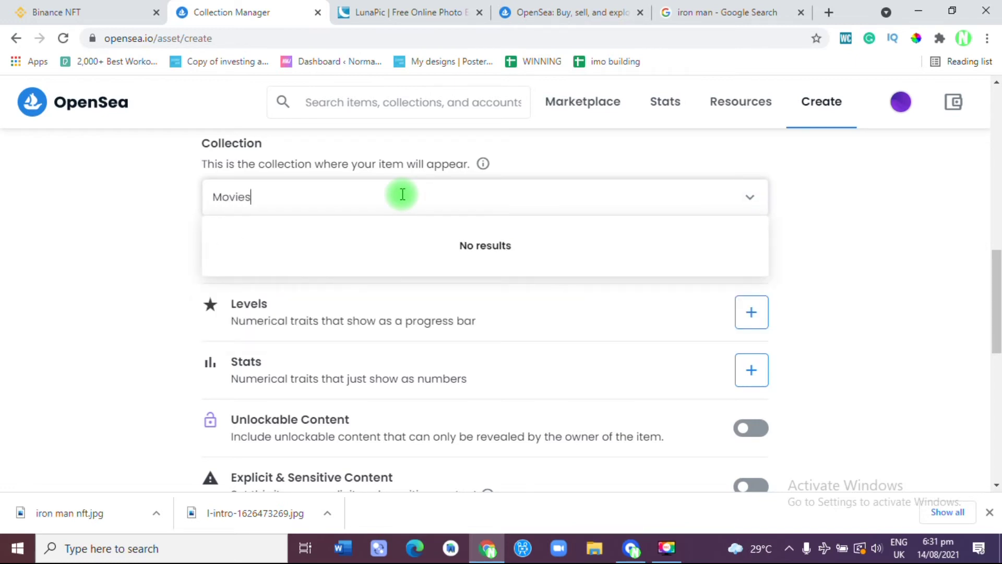
{"action": "left_click", "coordinate": [852, 194]}
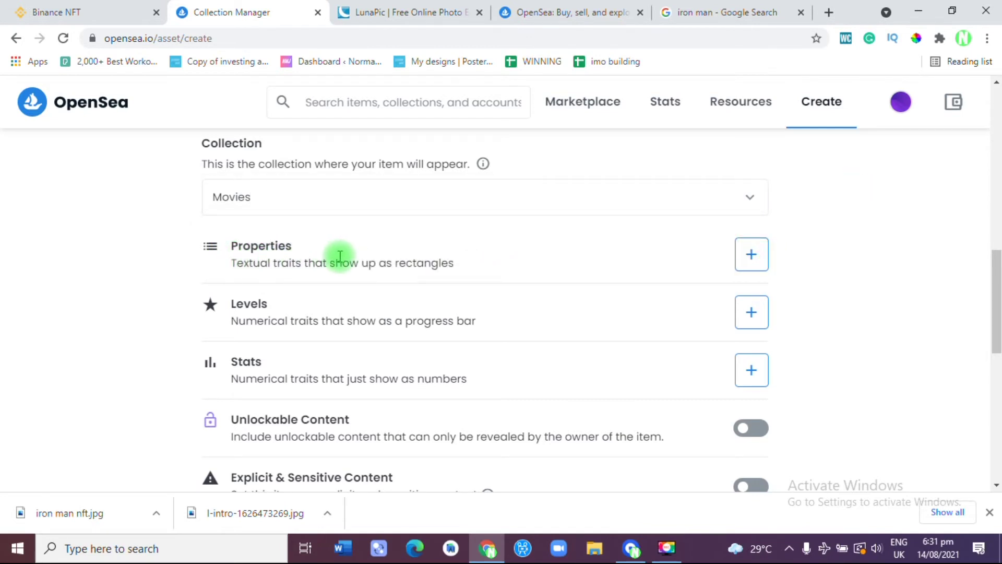
{"action": "left_click", "coordinate": [392, 12]}
{"action": "left_click", "coordinate": [514, 11]}
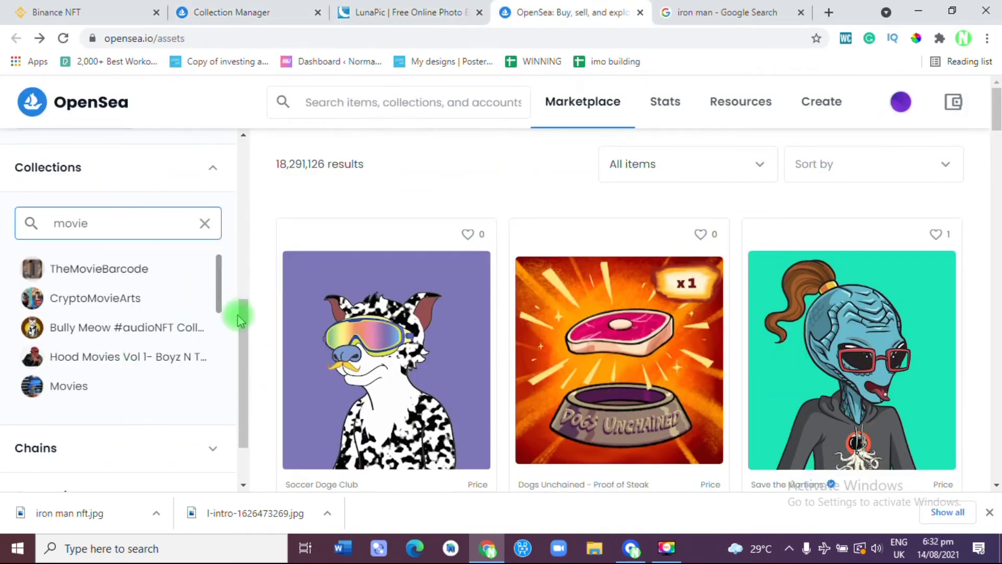
{"action": "left_click", "coordinate": [443, 368]}
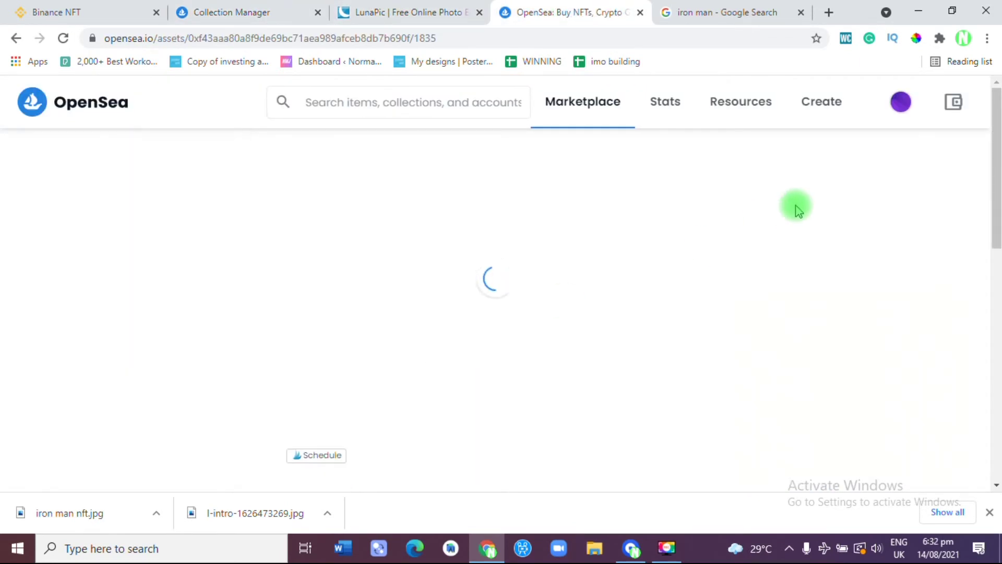
{"action": "left_click_drag", "start_coordinate": [996, 141], "coordinate": [996, 230]}
{"action": "left_click", "coordinate": [314, 286]}
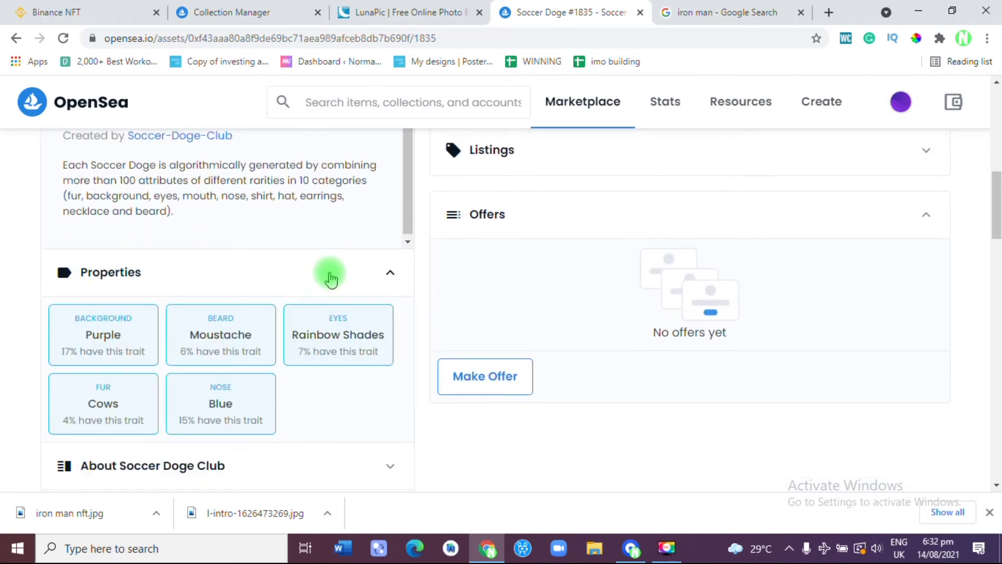
{"action": "scroll", "coordinate": [402, 212], "scroll_direction": "down", "scroll_amount": 1}
{"action": "left_click", "coordinate": [261, 10]}
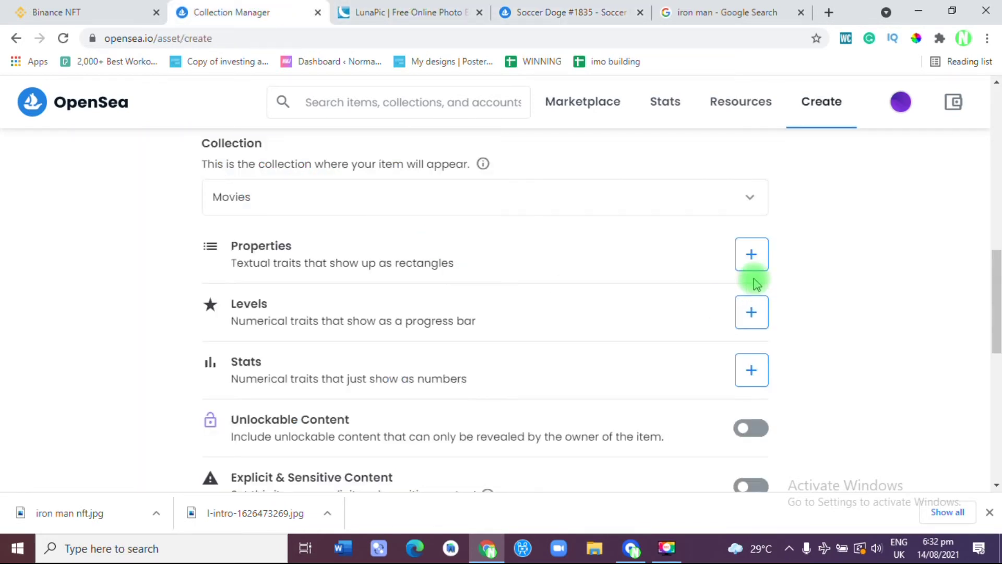
{"action": "left_click_drag", "start_coordinate": [996, 274], "coordinate": [997, 334]}
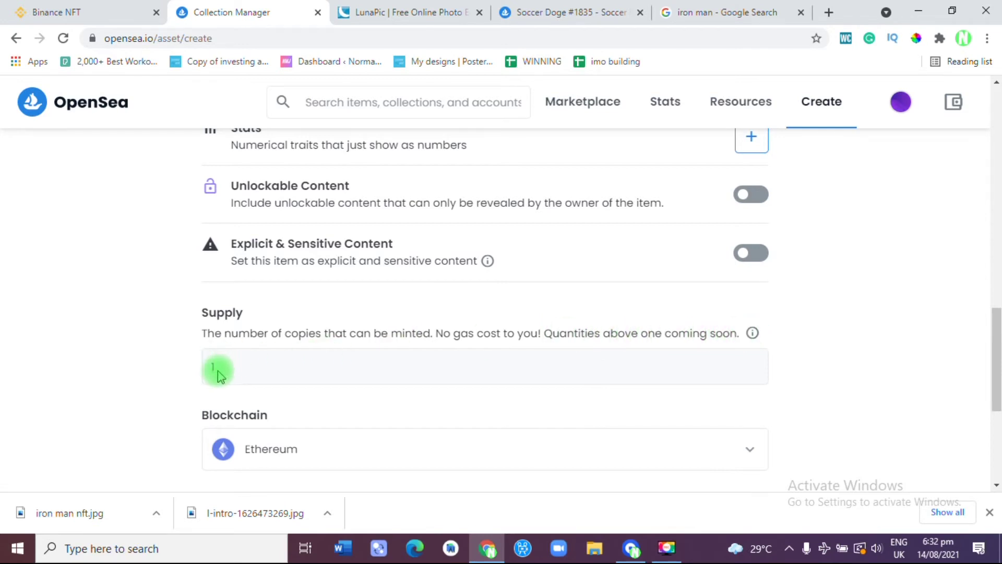
{"action": "left_click_drag", "start_coordinate": [997, 342], "coordinate": [997, 391]}
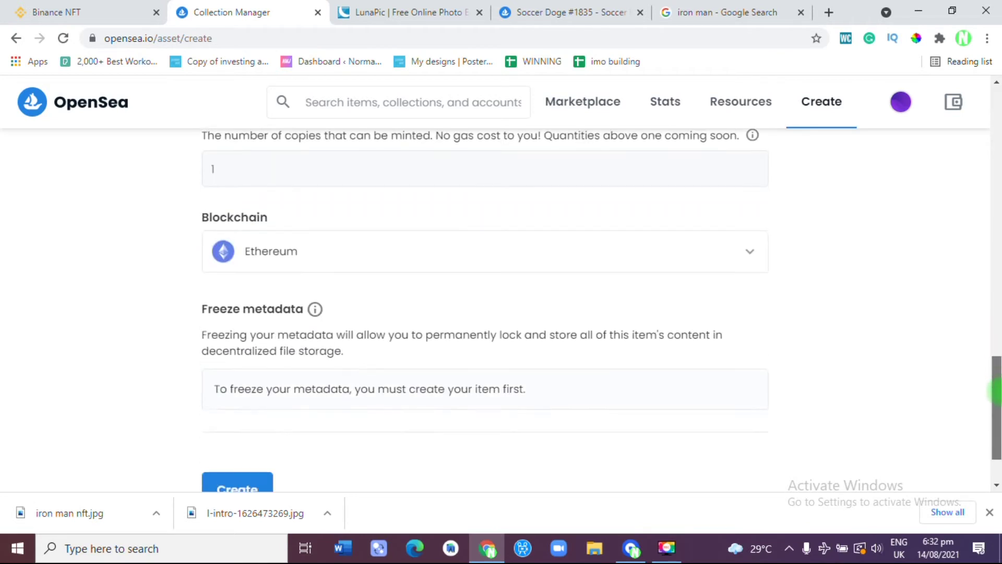
{"action": "left_click", "coordinate": [741, 236]}
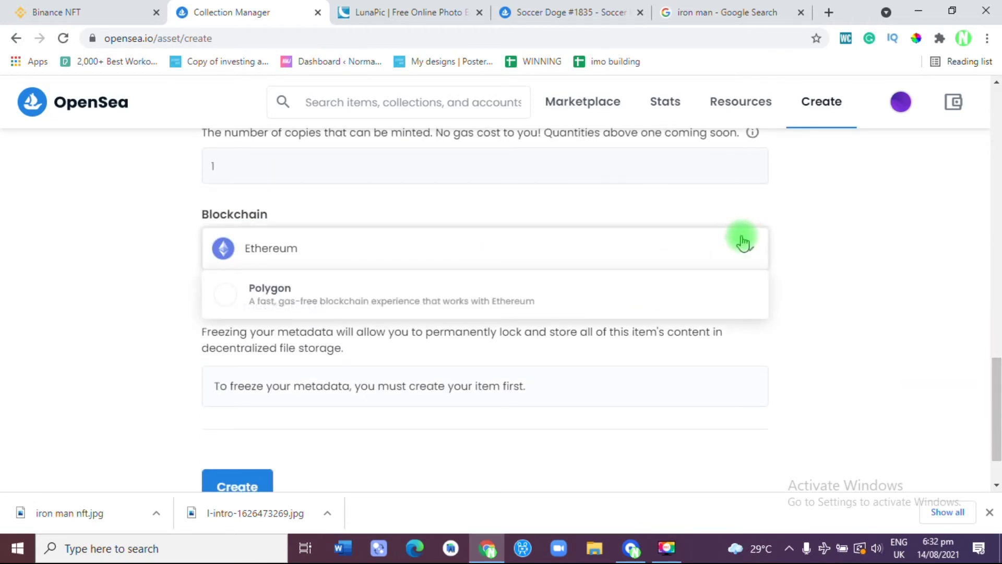
{"action": "left_click", "coordinate": [742, 242]}
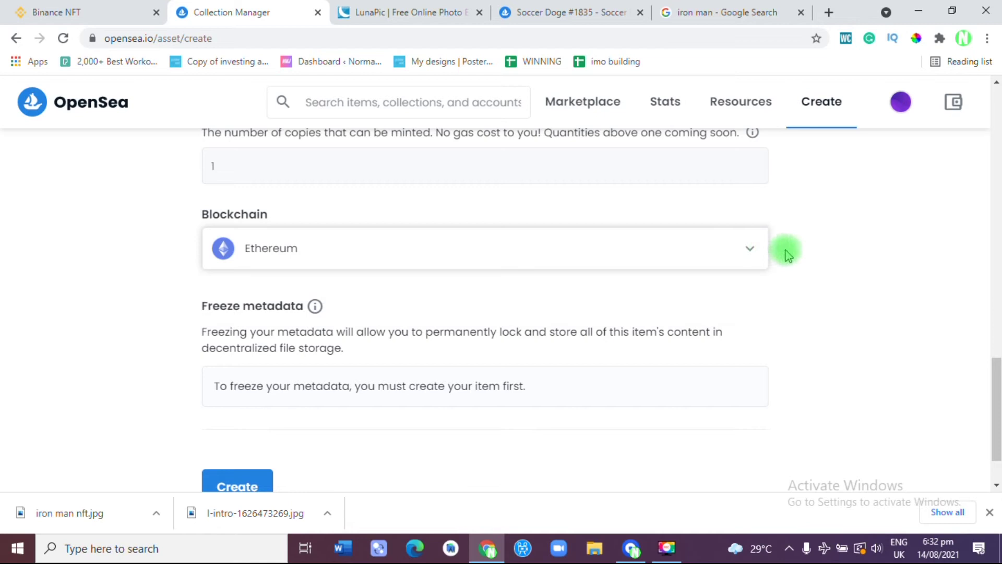
{"action": "left_click", "coordinate": [996, 355]}
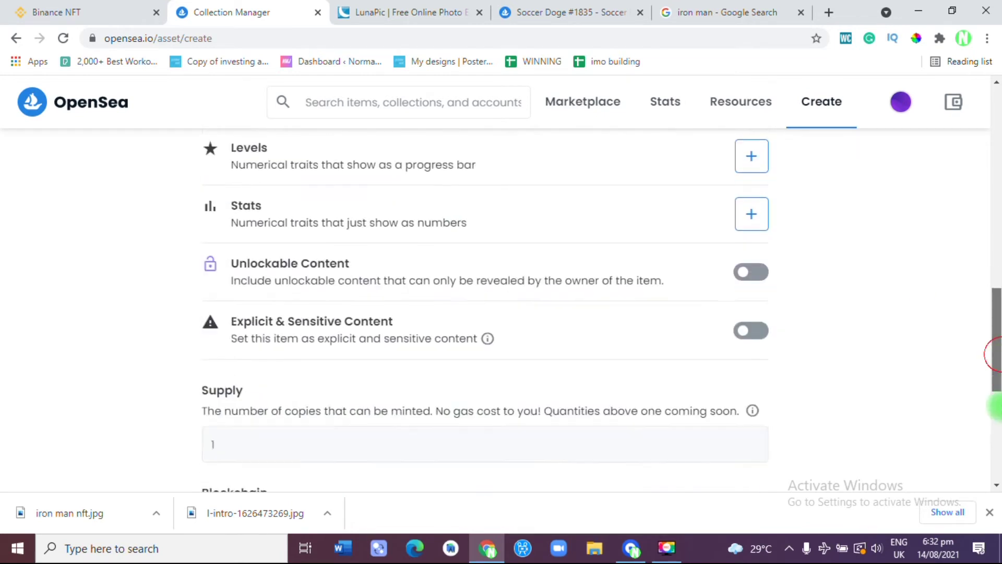
{"action": "left_click_drag", "start_coordinate": [997, 407], "coordinate": [998, 470]}
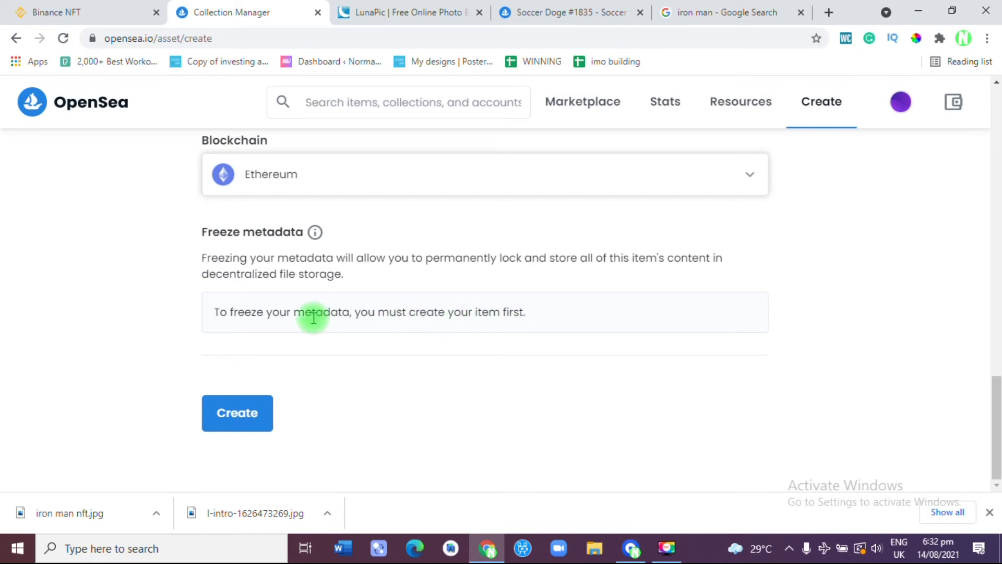
{"action": "left_click", "coordinate": [241, 412]}
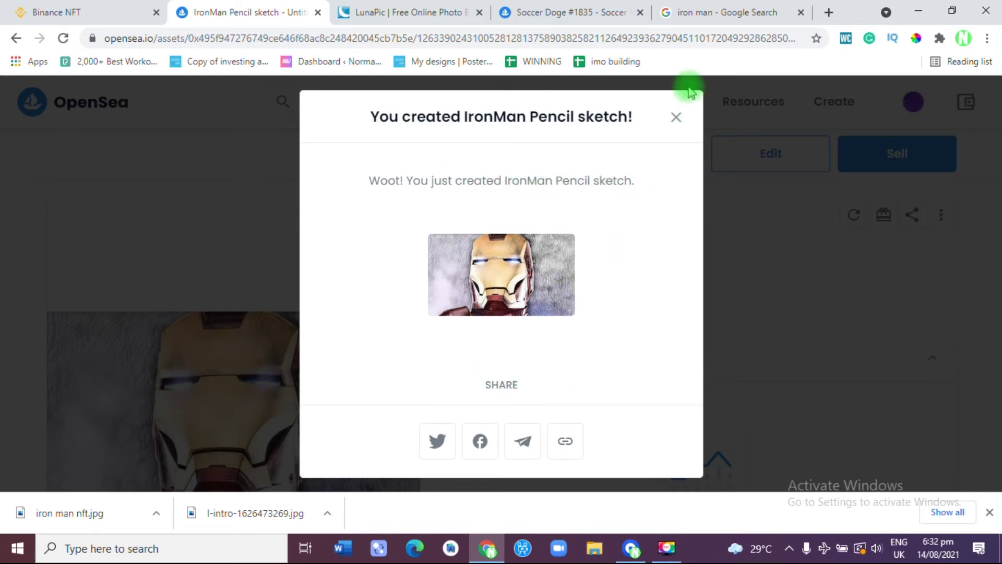
- Close the creation confirmation and review the new item page in Untitled Collection #61992454
{"action": "left_click", "coordinate": [676, 116]}
{"action": "mouse_move", "coordinate": [761, 158]}
{"action": "left_click_drag", "start_coordinate": [998, 146], "coordinate": [997, 213]}
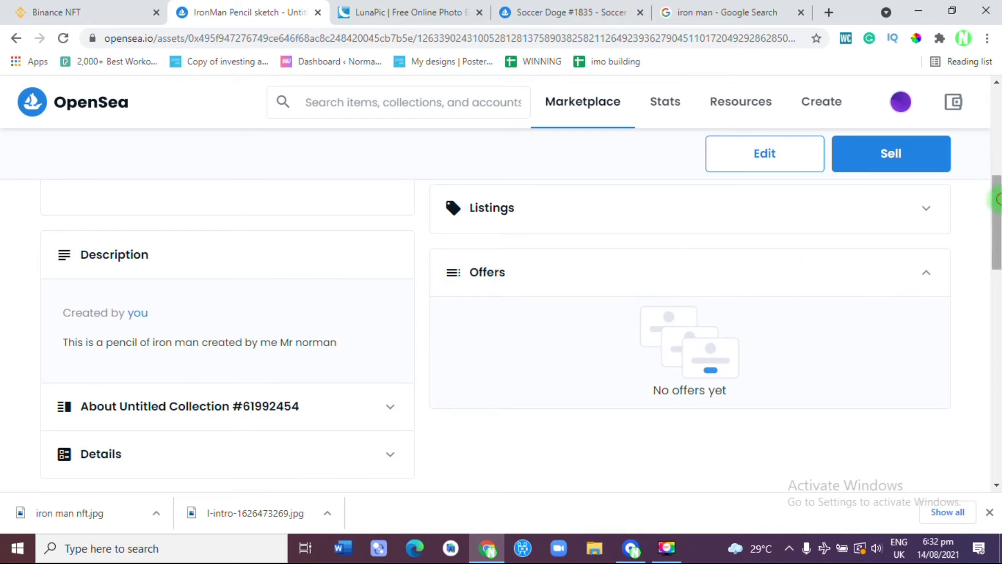
{"action": "left_click_drag", "start_coordinate": [997, 196], "coordinate": [997, 133]}
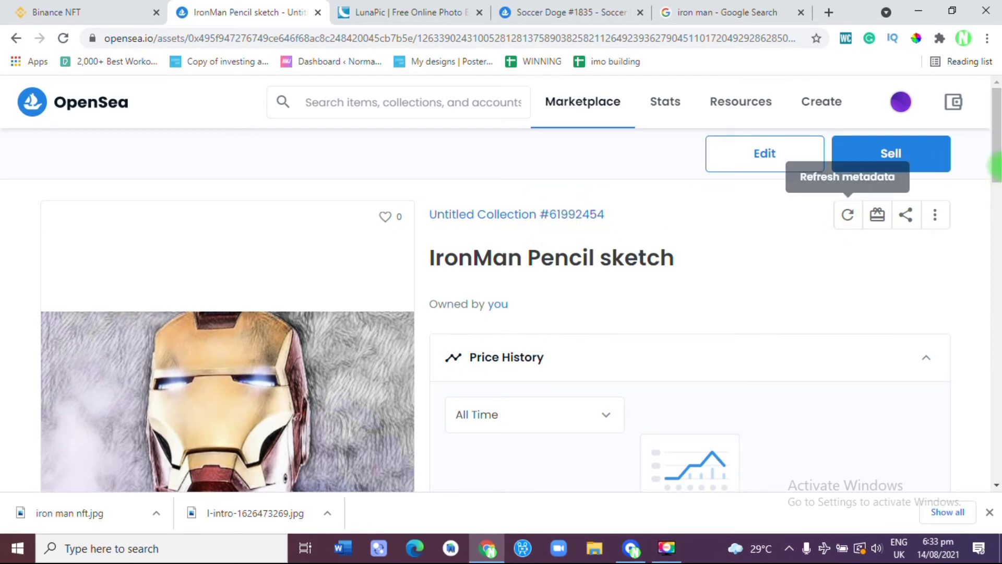
{"action": "mouse_move", "coordinate": [995, 126]}
{"action": "left_mouse_down"}
{"action": "mouse_move", "coordinate": [997, 188]}
{"action": "mouse_move", "coordinate": [997, 141]}
{"action": "left_mouse_up"}
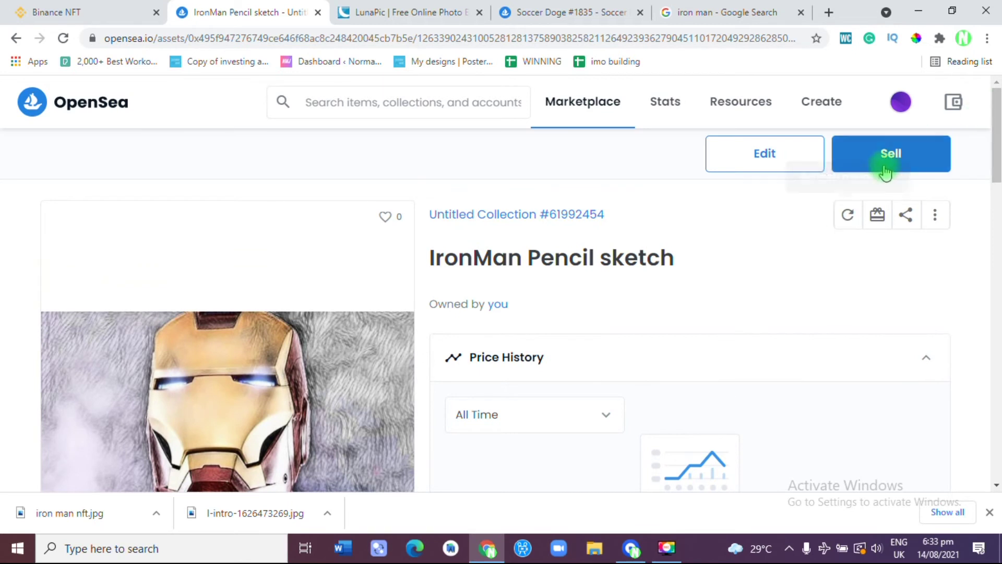
{"action": "left_click", "coordinate": [886, 171]}
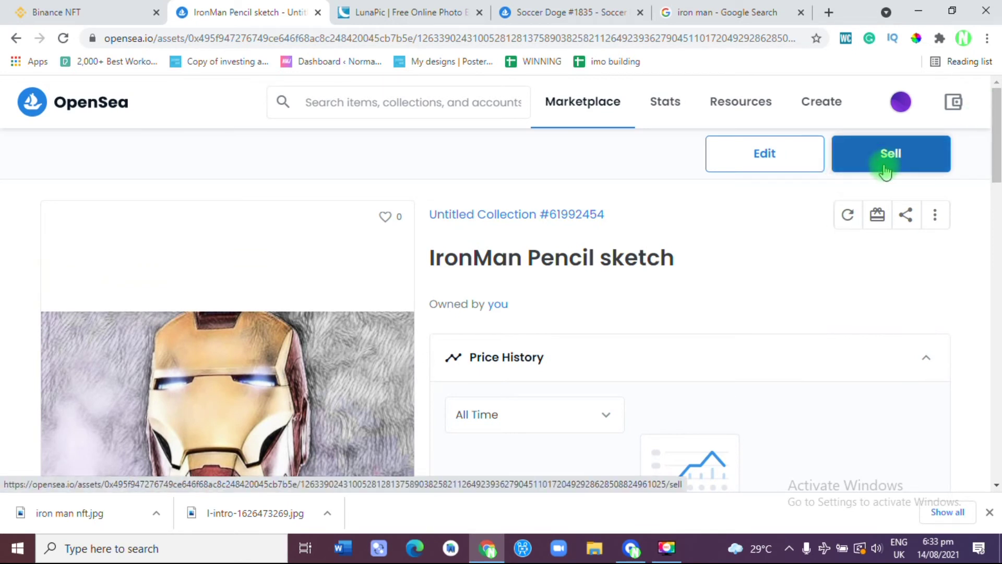
- Start a Set Price listing in USDC with an initial price of 10
{"action": "left_click", "coordinate": [886, 171]}
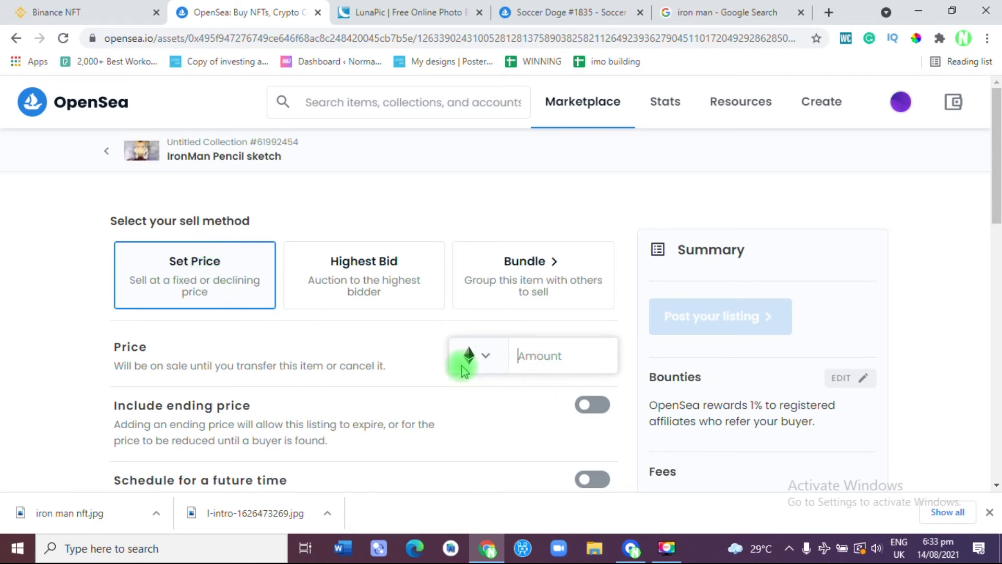
{"action": "left_click", "coordinate": [473, 355]}
{"action": "left_click", "coordinate": [476, 359]}
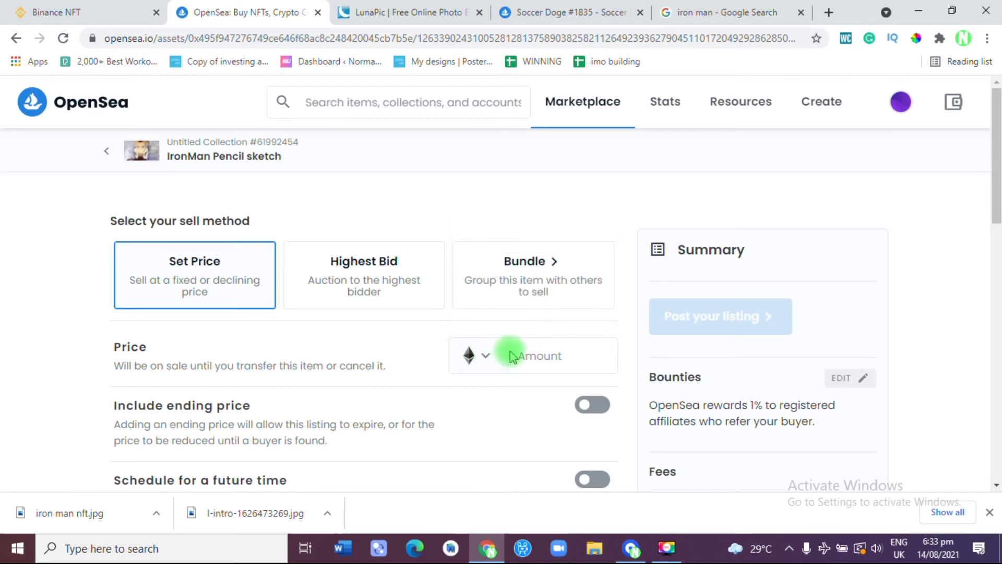
{"action": "left_click", "coordinate": [474, 354]}
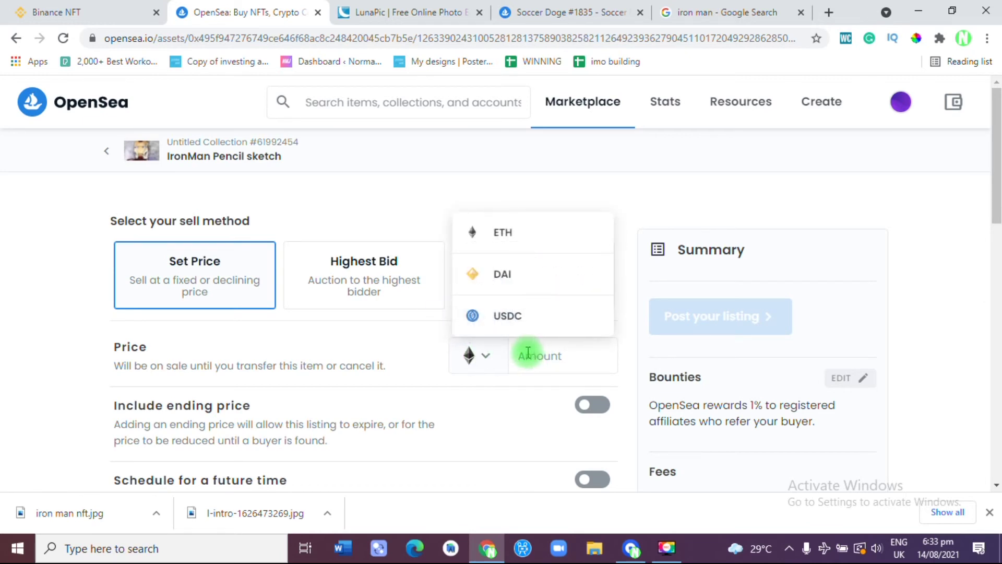
{"action": "left_click", "coordinate": [509, 312]}
{"action": "left_click", "coordinate": [534, 353]}
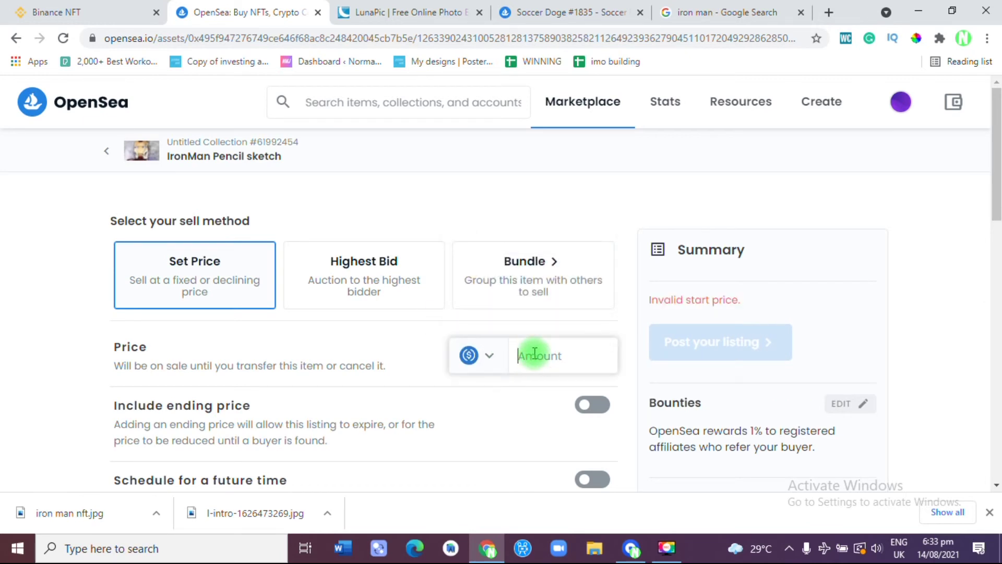
{"action": "type", "text": "10"}
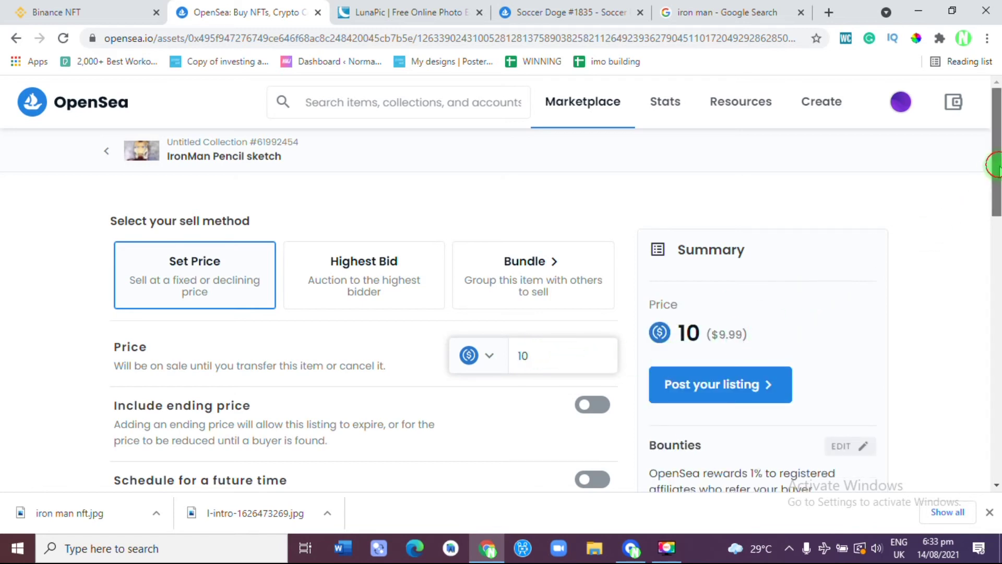
- Change the price to 15 ($14.99) and post the listing
{"action": "left_click_drag", "start_coordinate": [995, 163], "coordinate": [995, 285]}
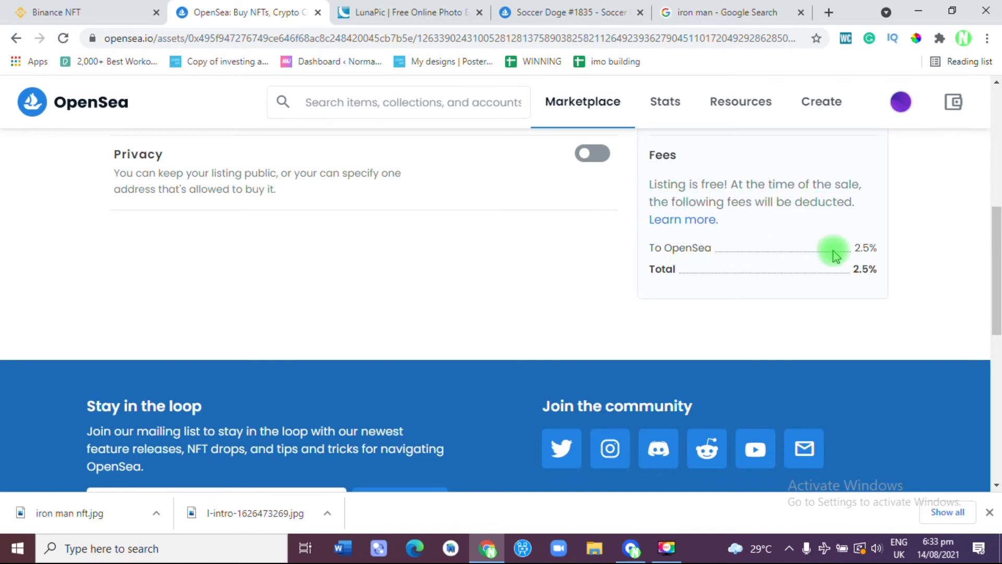
{"action": "left_click_drag", "start_coordinate": [999, 238], "coordinate": [999, 136]}
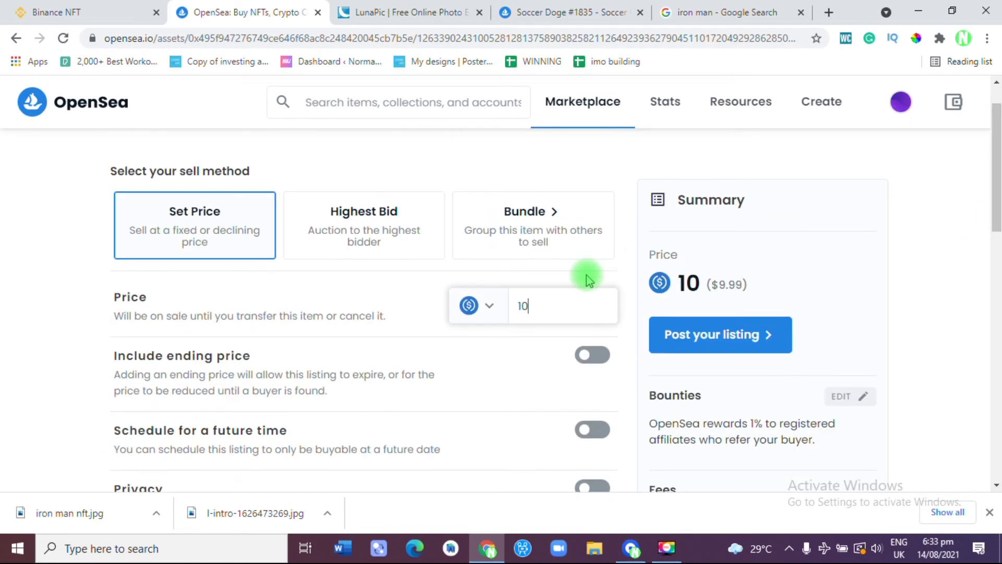
{"action": "key", "text": "BackSpace"}
{"action": "key", "text": "BackSpace"}
{"action": "type", "text": "11"}
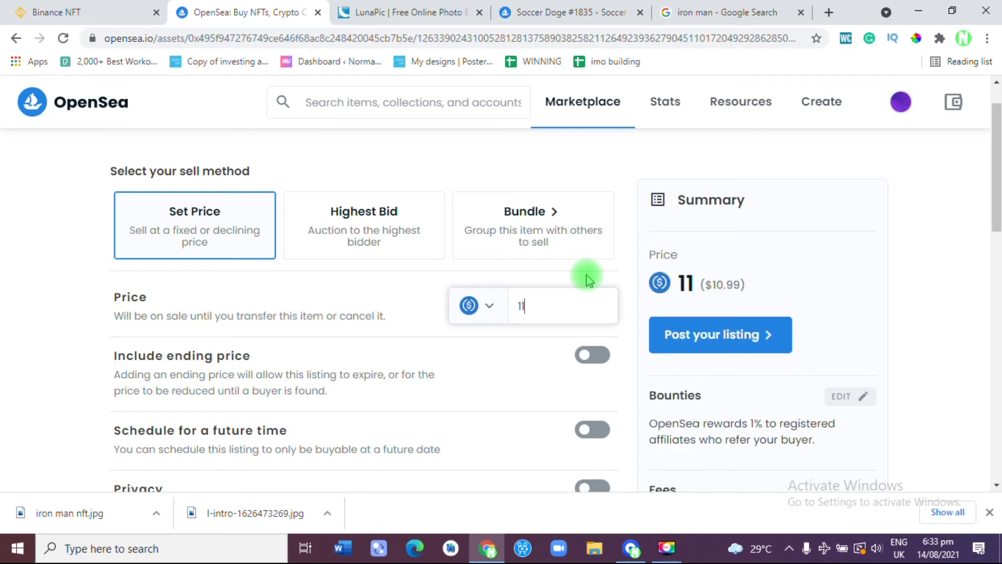
{"action": "type", "text": "5"}
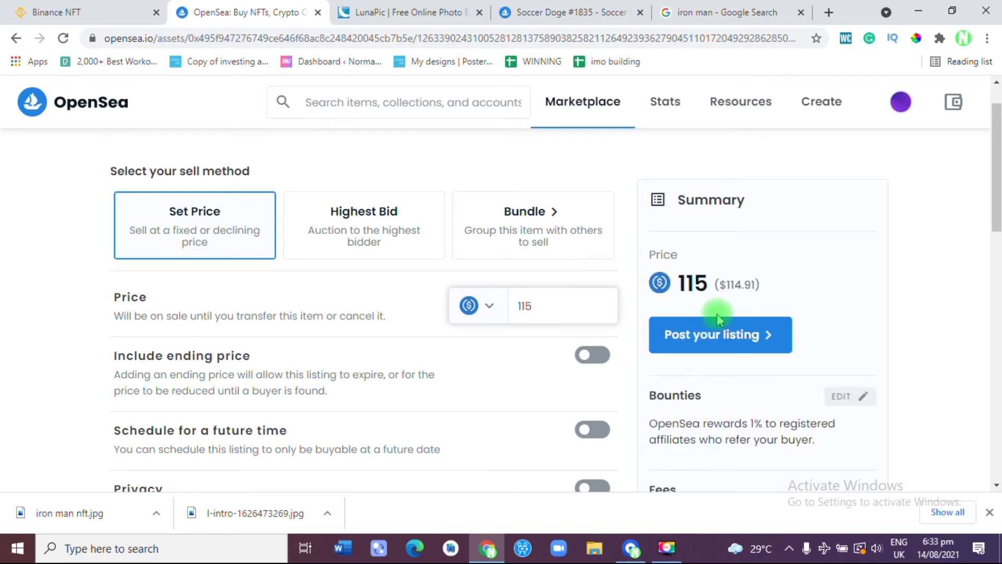
{"action": "key", "text": "BackSpace"}
{"action": "key", "text": "BackSpace"}
{"action": "type", "text": "5"}
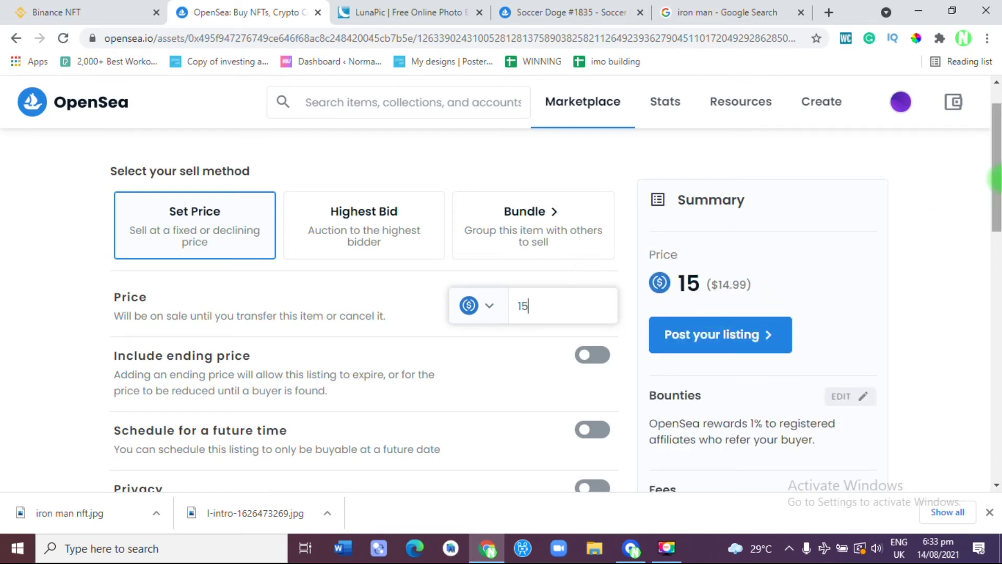
{"action": "left_click_drag", "start_coordinate": [997, 177], "coordinate": [997, 151]}
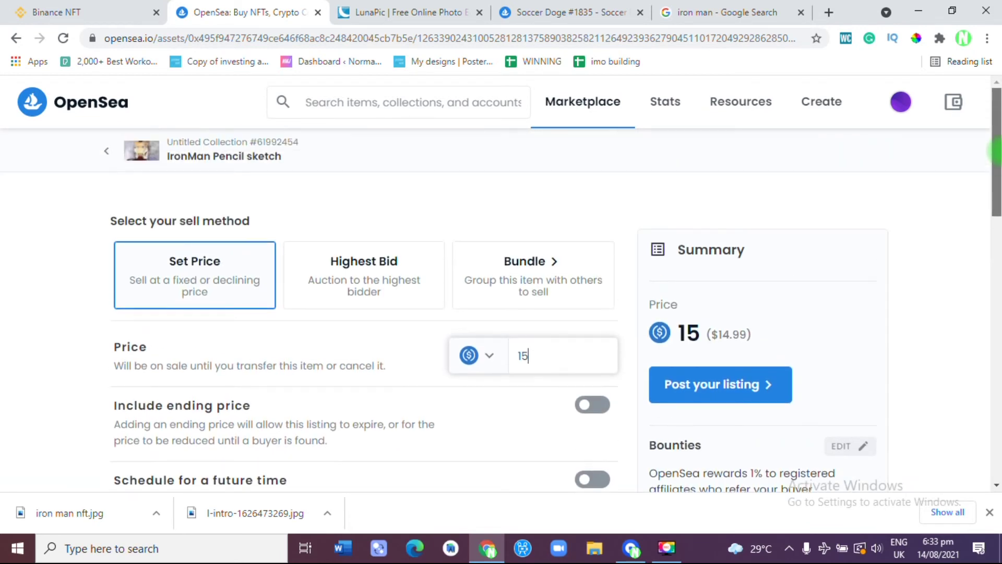
{"action": "left_click", "coordinate": [738, 381]}
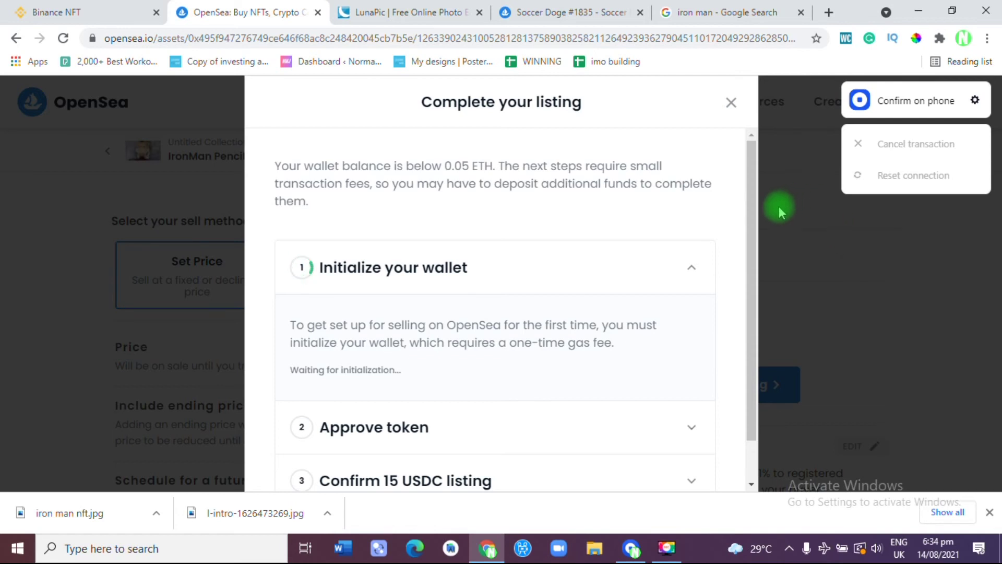
- Cancel the wallet-initialization transaction for the 15 USDC listing
{"action": "left_click_drag", "start_coordinate": [754, 208], "coordinate": [751, 334]}
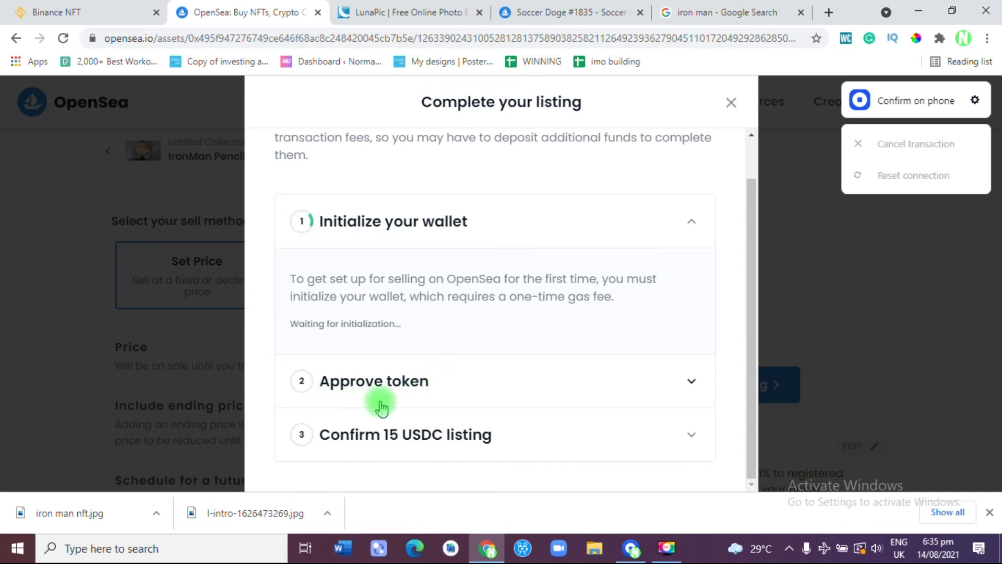
{"action": "left_click", "coordinate": [889, 145]}
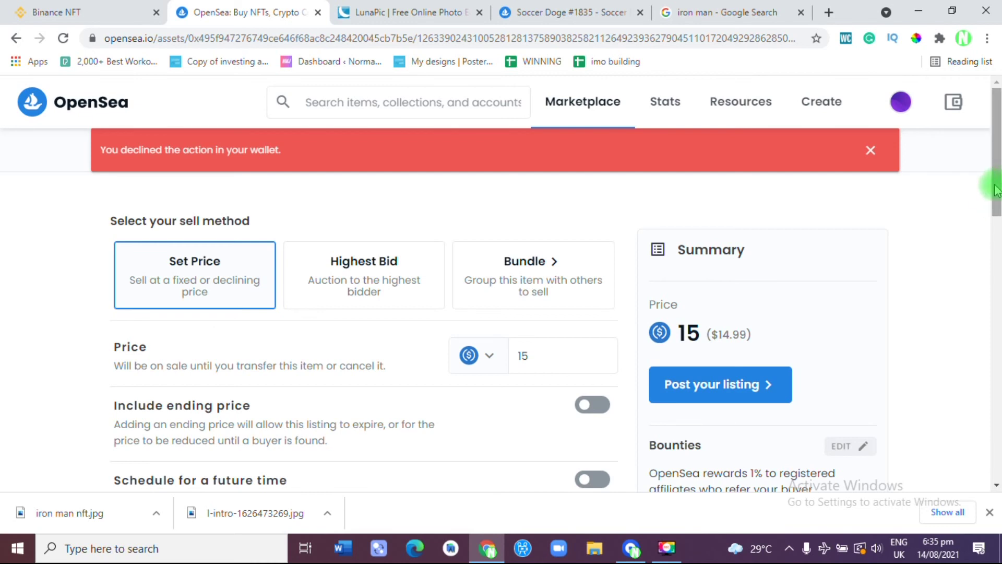
- Change the sale price from 15 to 300 USDC ($299.78) and post the listing
{"action": "left_click", "coordinate": [551, 350]}
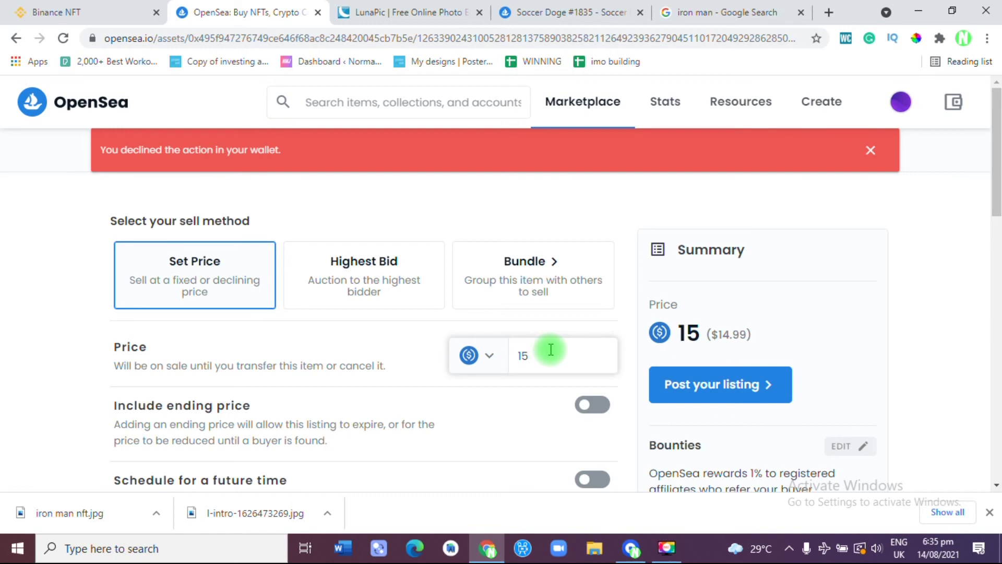
{"action": "key", "text": "BackSpace"}
{"action": "key", "text": "BackSpace"}
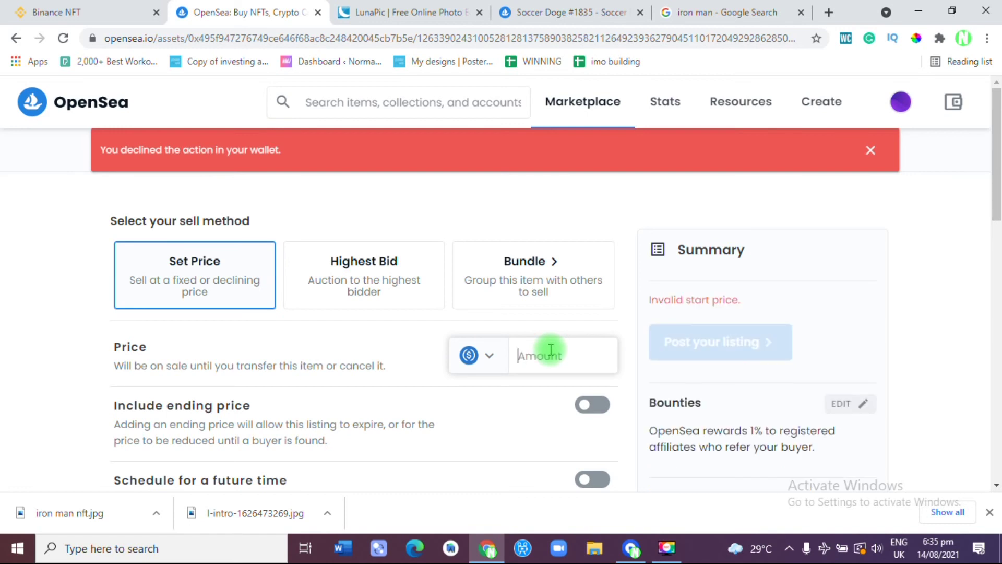
{"action": "type", "text": "2000"}
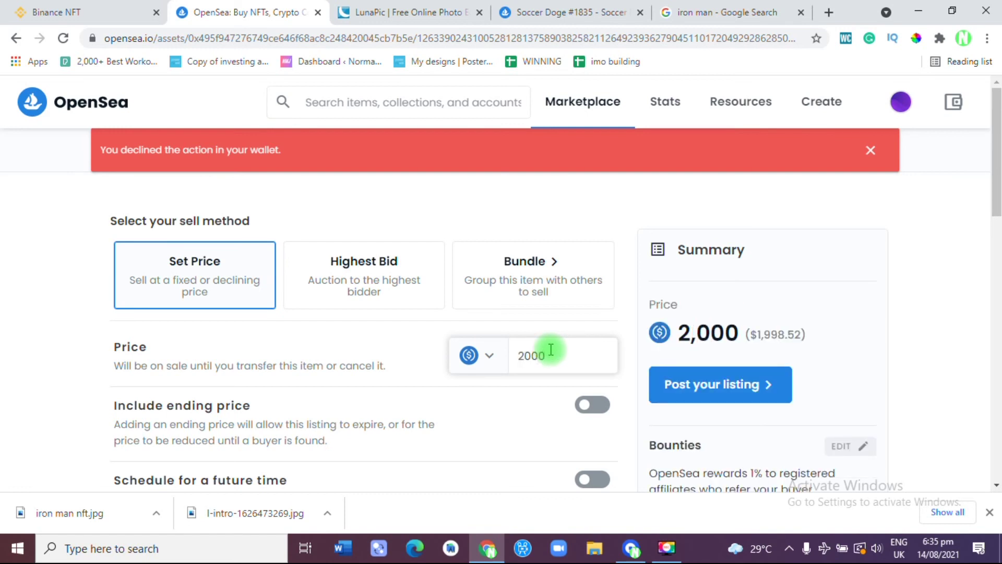
{"action": "key", "text": "BackSpace"}
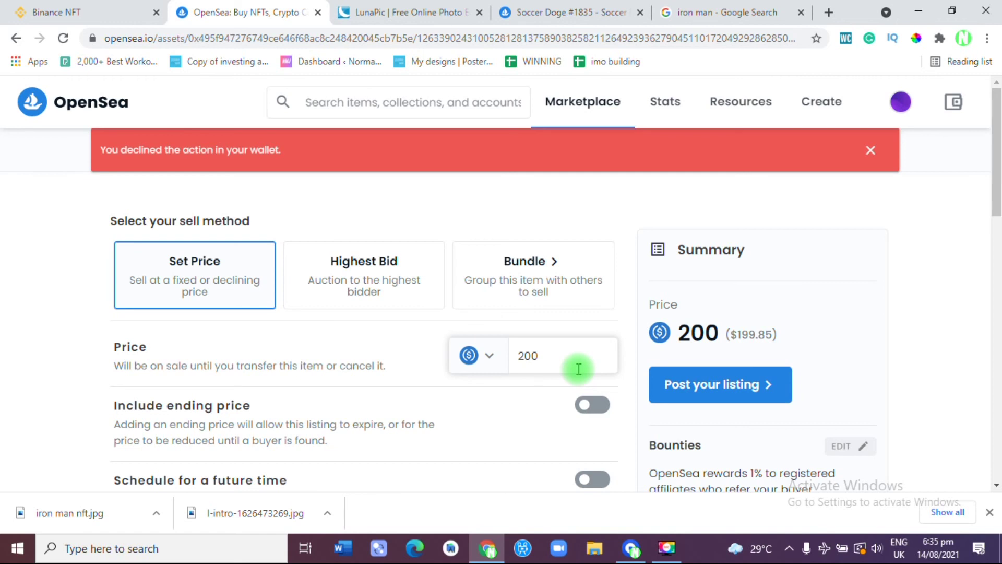
{"action": "key", "text": "BackSpace"}
{"action": "key", "text": "BackSpace"}
{"action": "key", "text": "BackSpace"}
{"action": "type", "text": "30"}
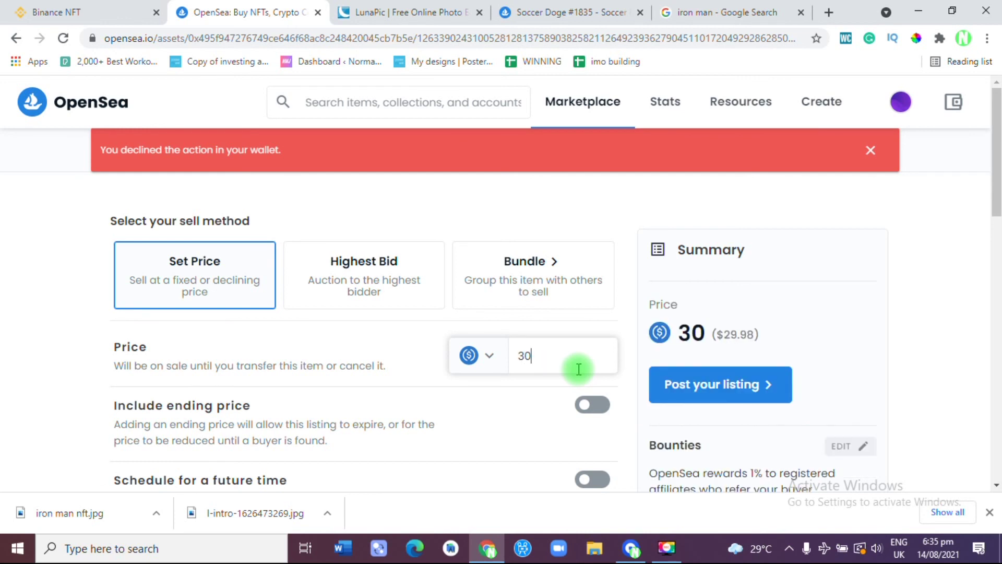
{"action": "type", "text": "00"}
{"action": "key", "text": "BackSpace"}
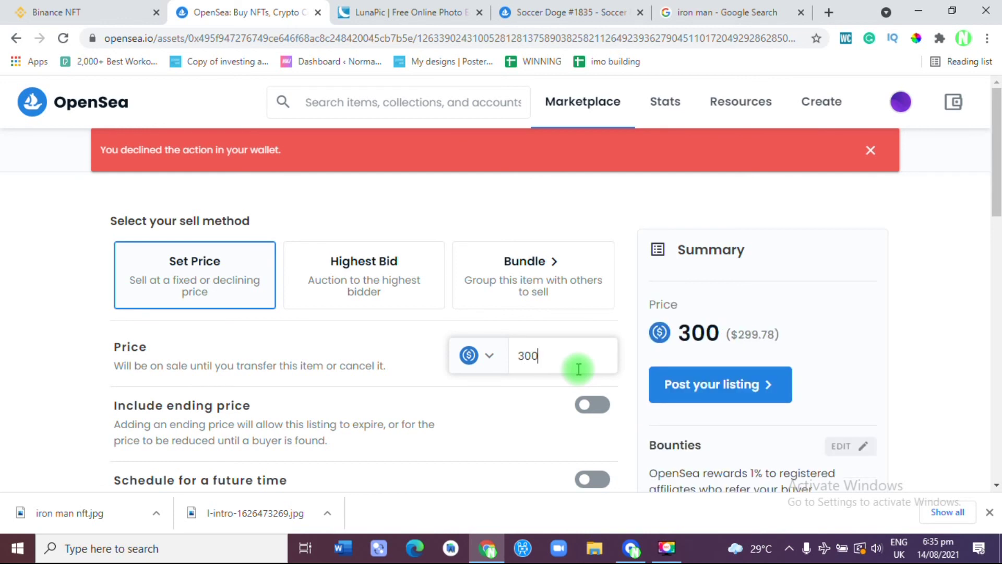
{"action": "left_click", "coordinate": [706, 386]}
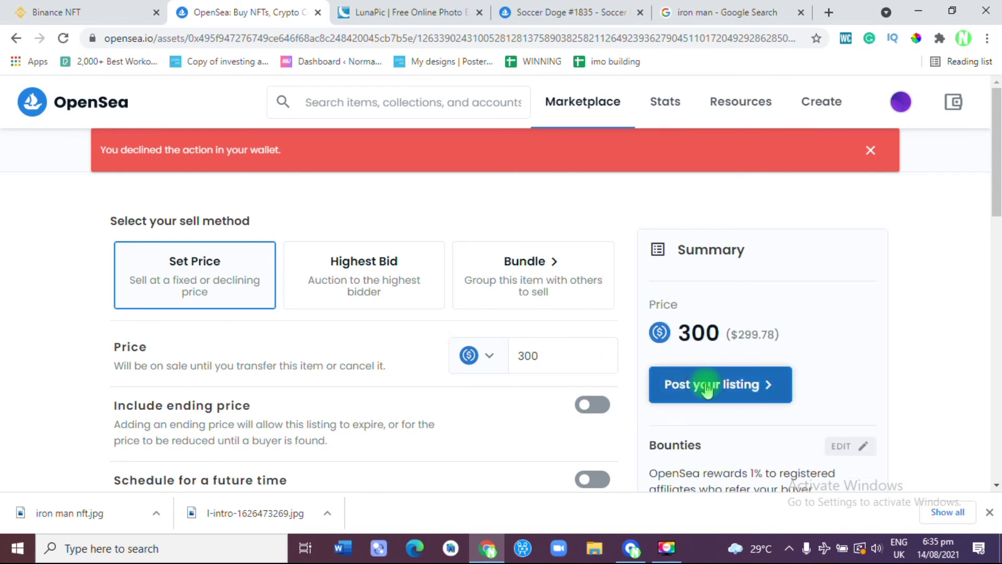
- Submit the 300 USDC listing, then close the stalled Complete your listing steps
{"action": "left_click", "coordinate": [707, 389]}
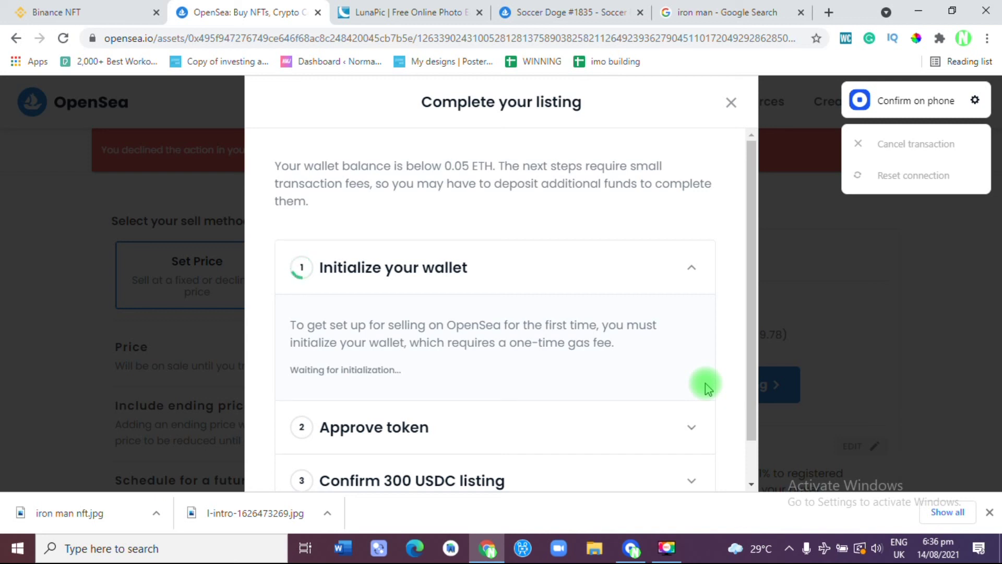
{"action": "left_click", "coordinate": [732, 102]}
- Switch the listing currency to ETH and set the price to 1
{"action": "left_click", "coordinate": [485, 360]}
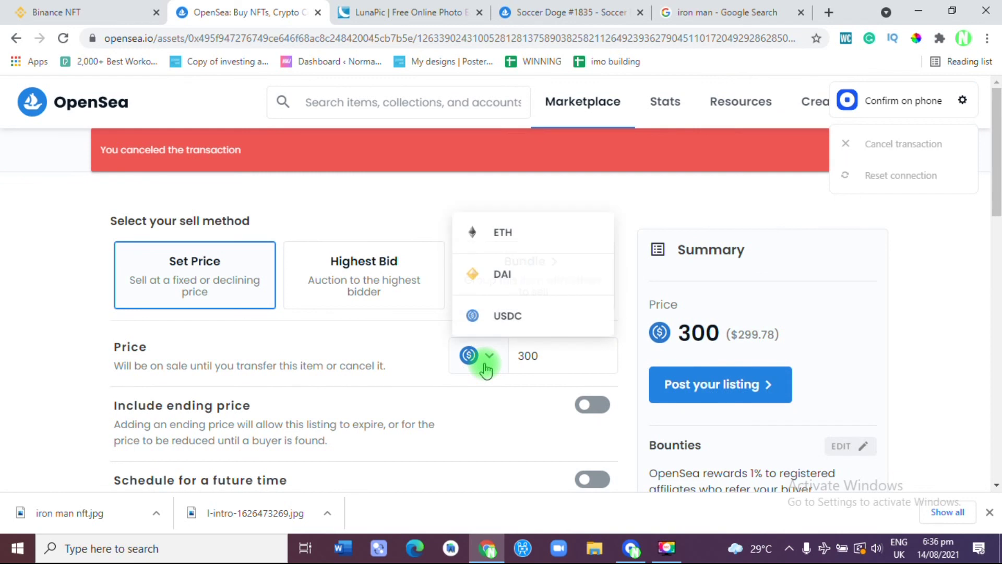
{"action": "left_click", "coordinate": [505, 231]}
{"action": "double_click", "coordinate": [554, 358]}
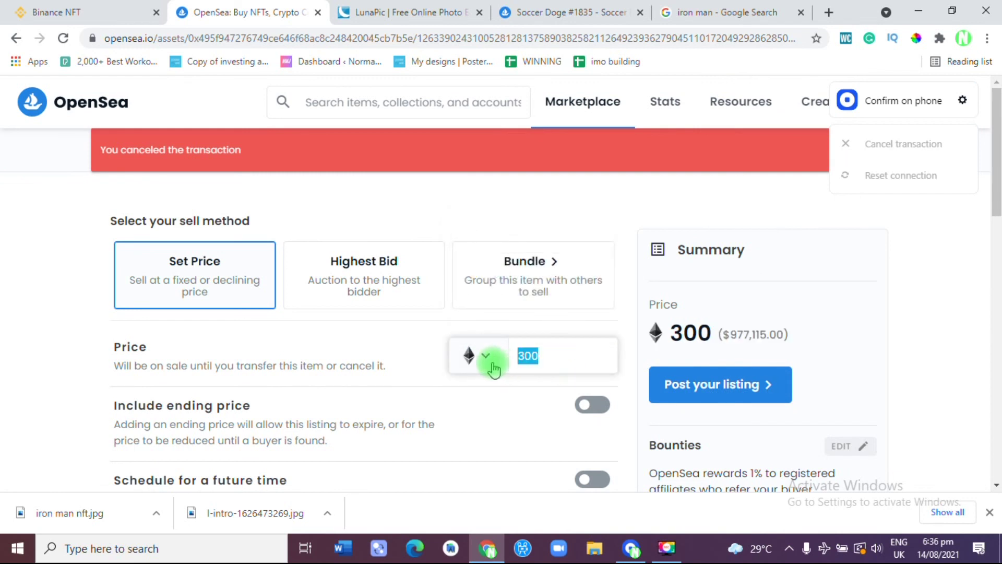
{"action": "type", "text": "5"}
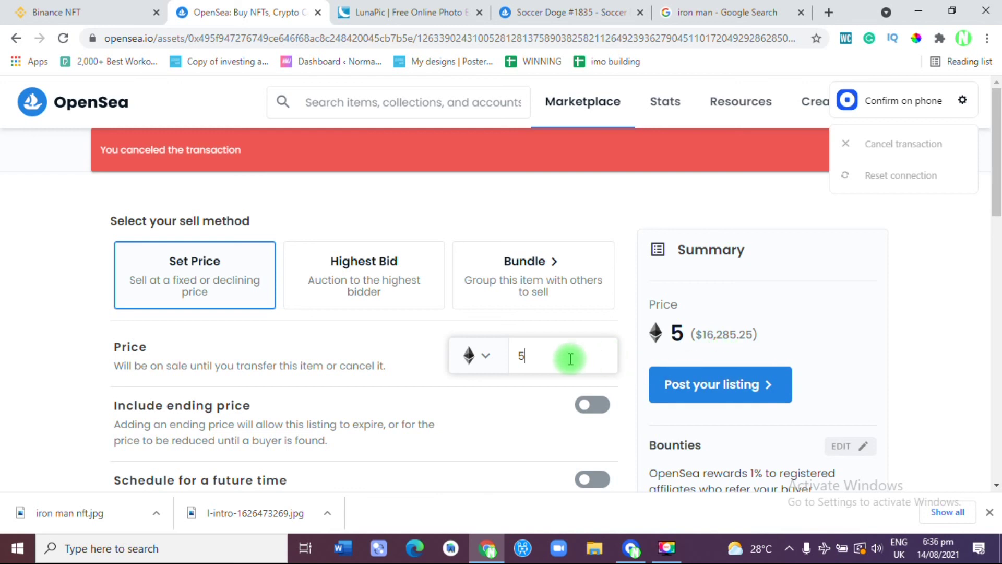
{"action": "key", "text": "BackSpace"}
{"action": "type", "text": "1"}
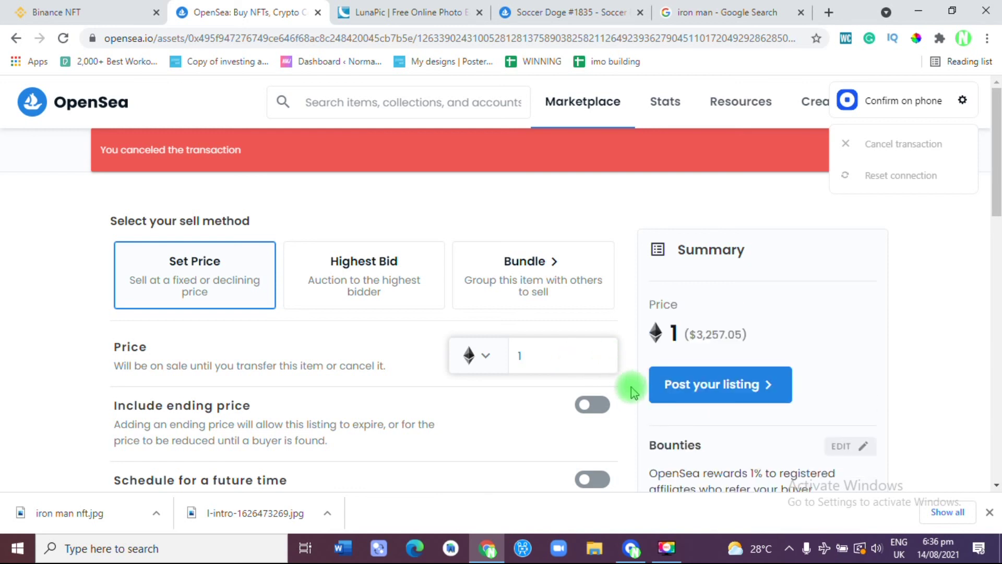
- Post the 1 ETH listing, retrying until the wallet initialization step appears
{"action": "left_click", "coordinate": [684, 385]}
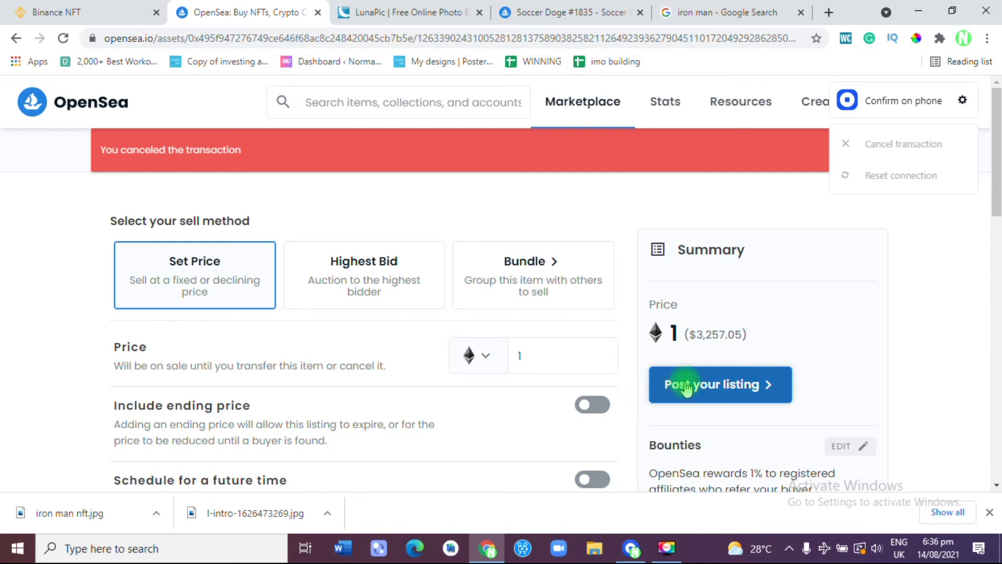
{"action": "left_click", "coordinate": [685, 386]}
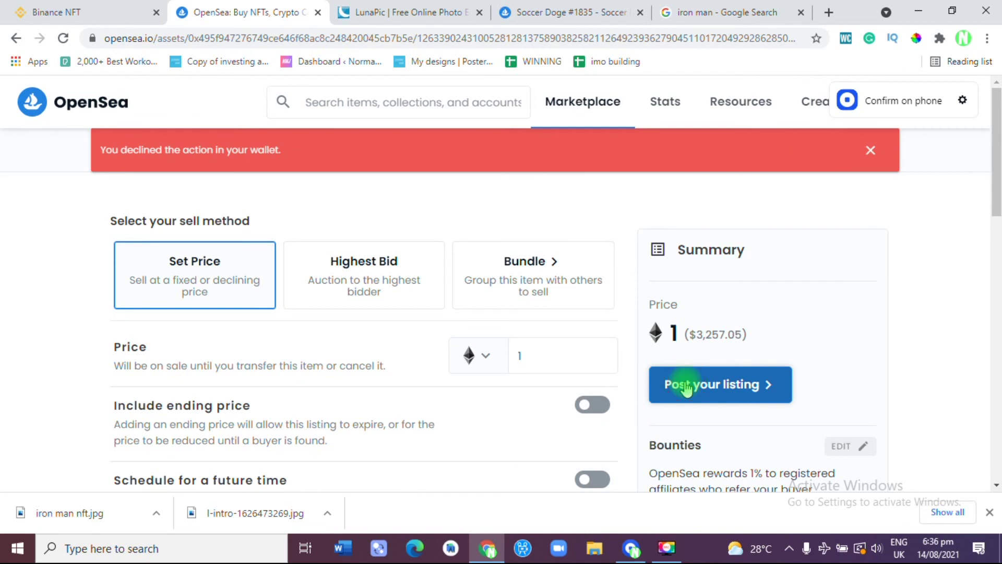
{"action": "left_click", "coordinate": [685, 386]}
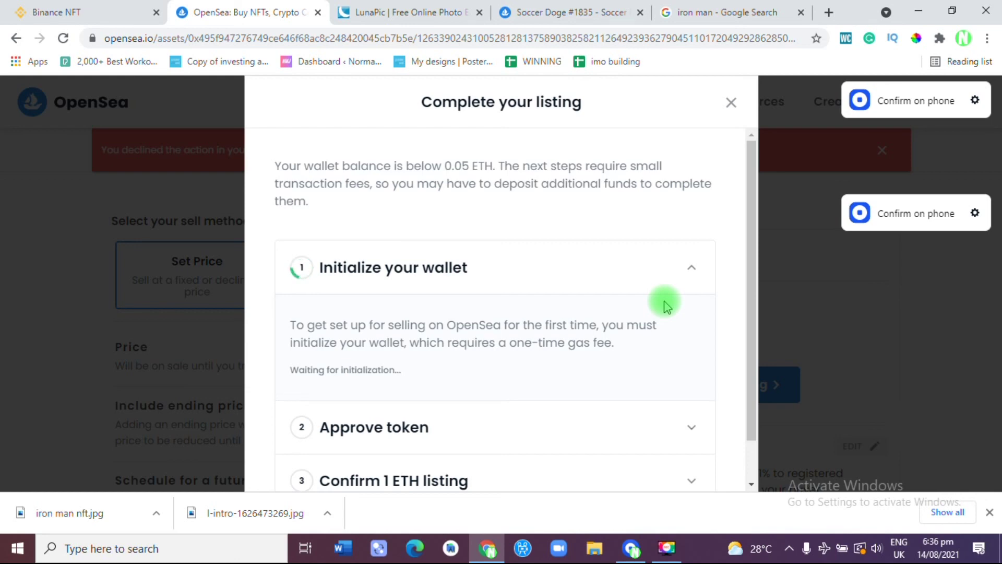
- Check the Binance NFT tab, return to OpenSea, and dismiss Chrome's downloads bar
{"action": "left_click", "coordinate": [68, 9]}
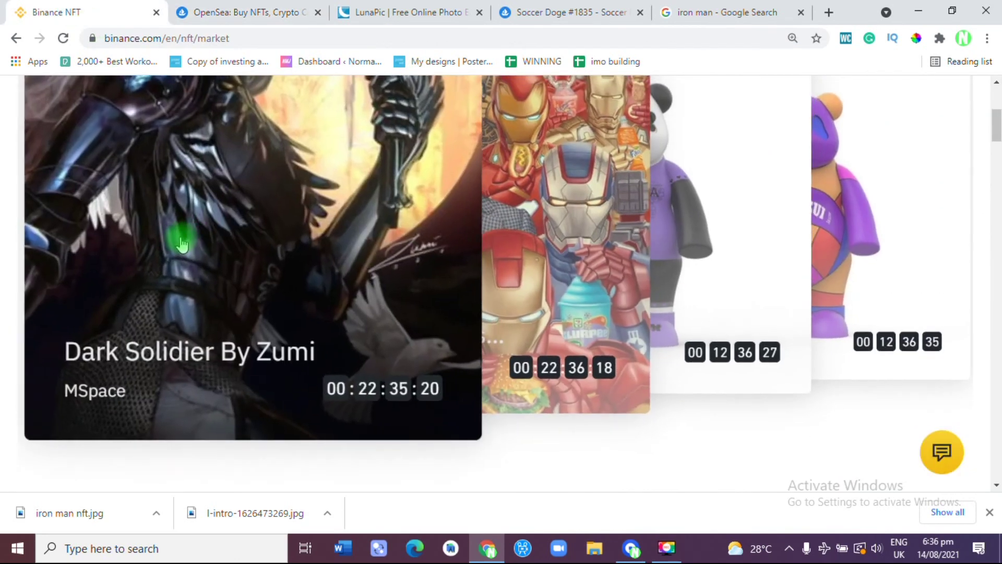
{"action": "left_click", "coordinate": [227, 9]}
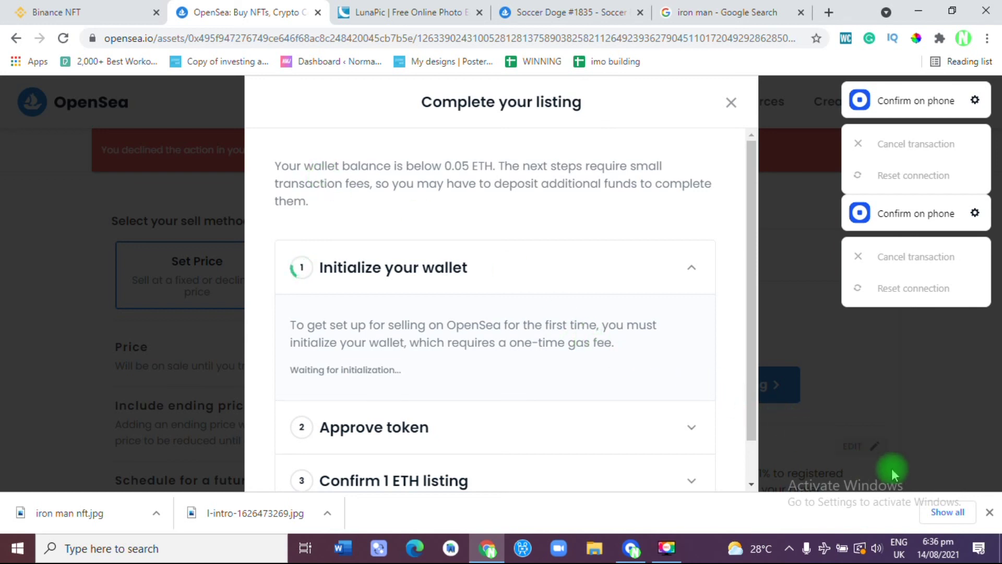
{"action": "left_click", "coordinate": [991, 516]}
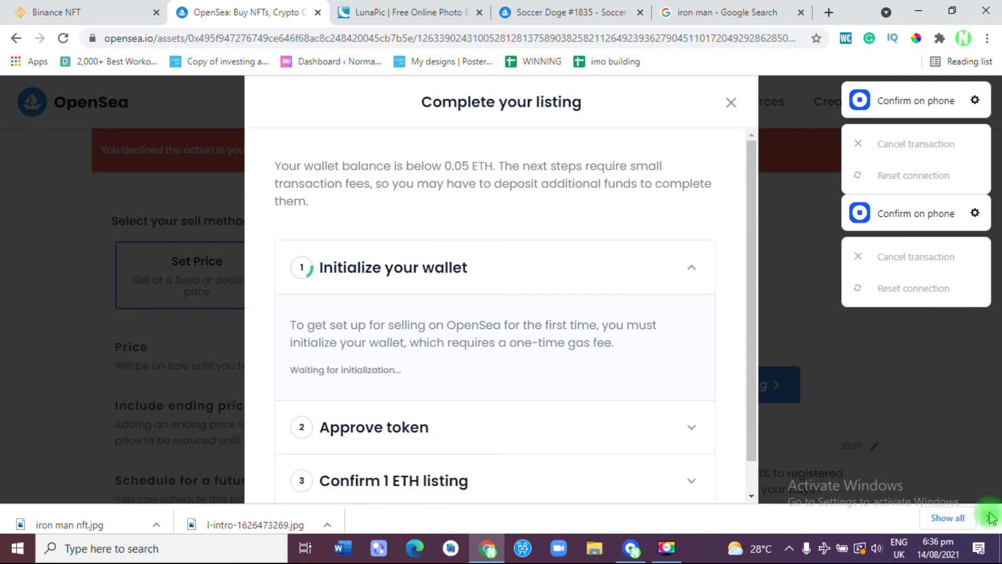